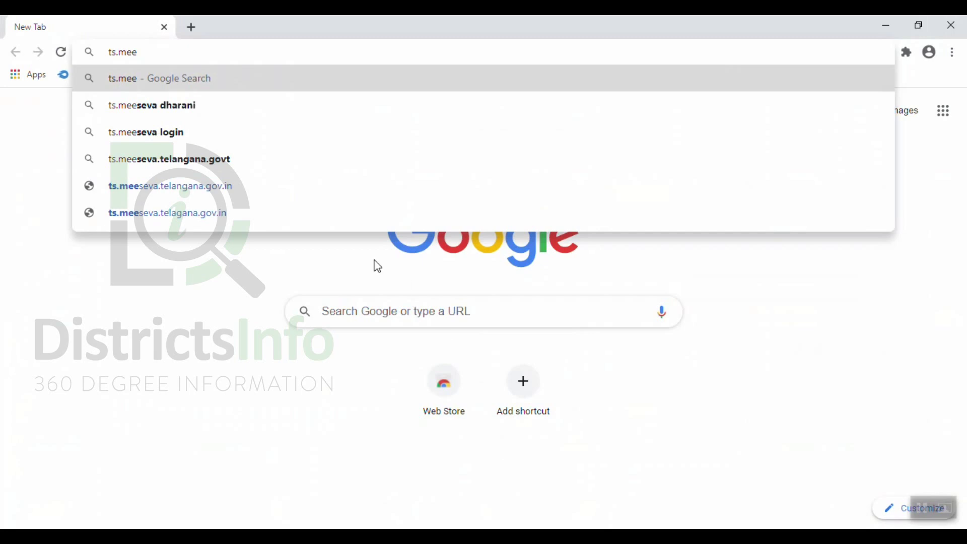
- Open ts.meeseva.telangana.gov.in from the address-bar suggestions in Chrome
click(197, 194)
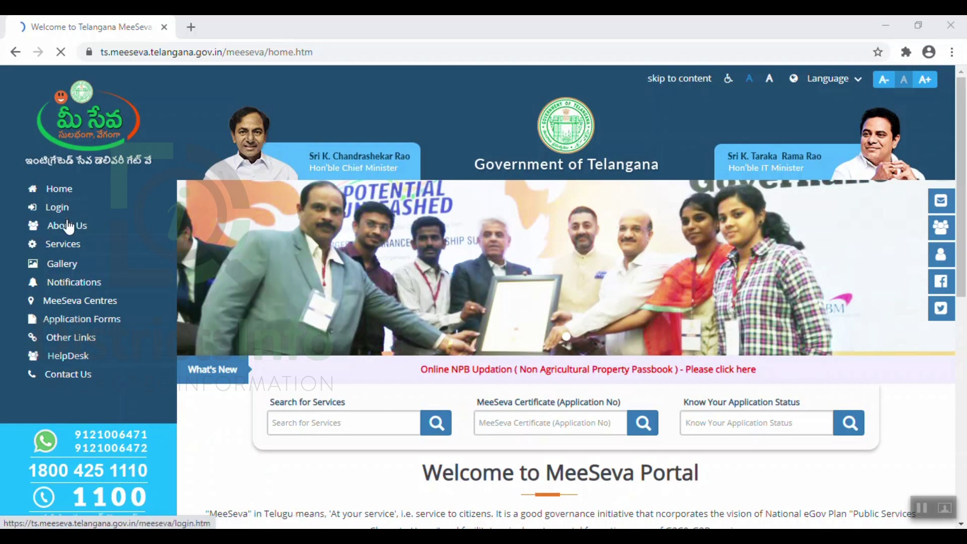
- Go to the MeeSeva 2.0 login page from the home page's left sidebar Login link
mouse_move(60, 265)
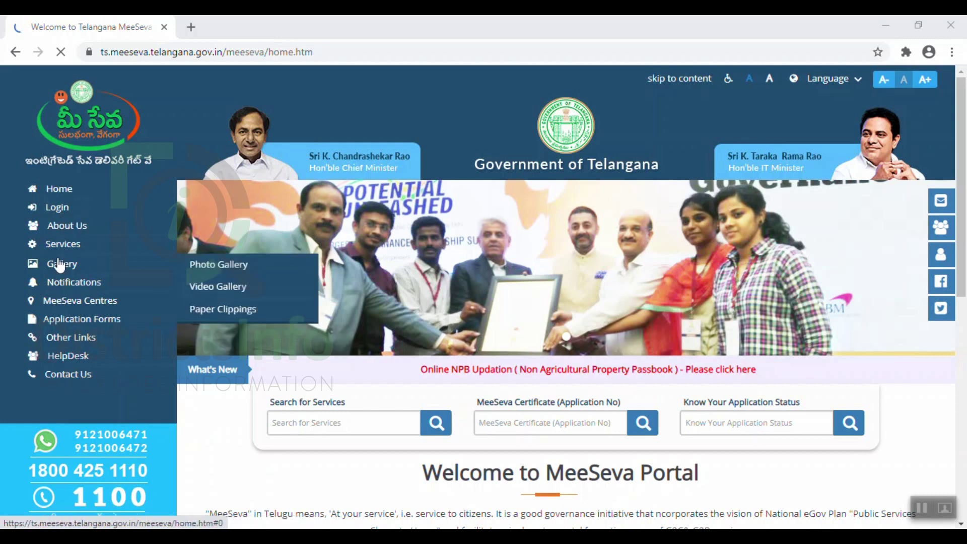
click(57, 217)
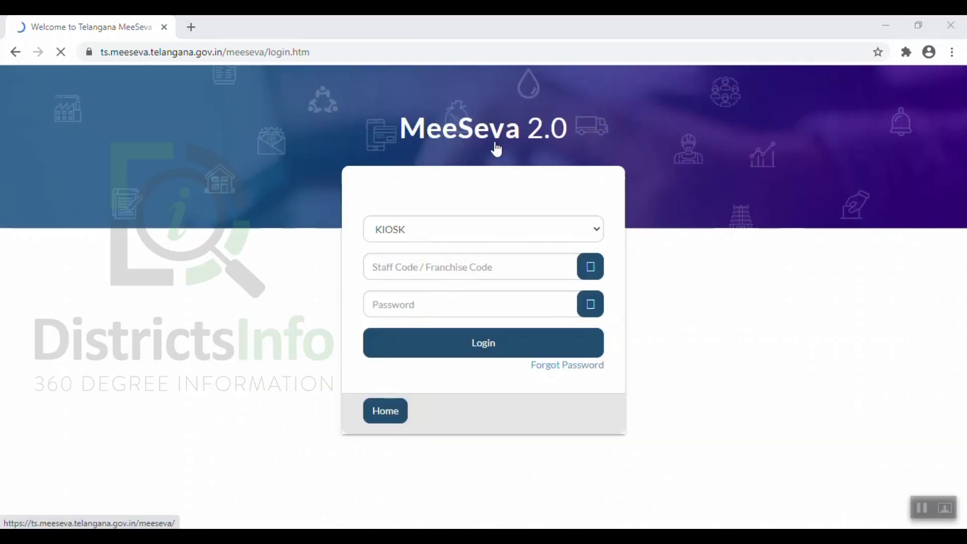
- Switch the login type from KIOSK to CITIZEN
click(452, 236)
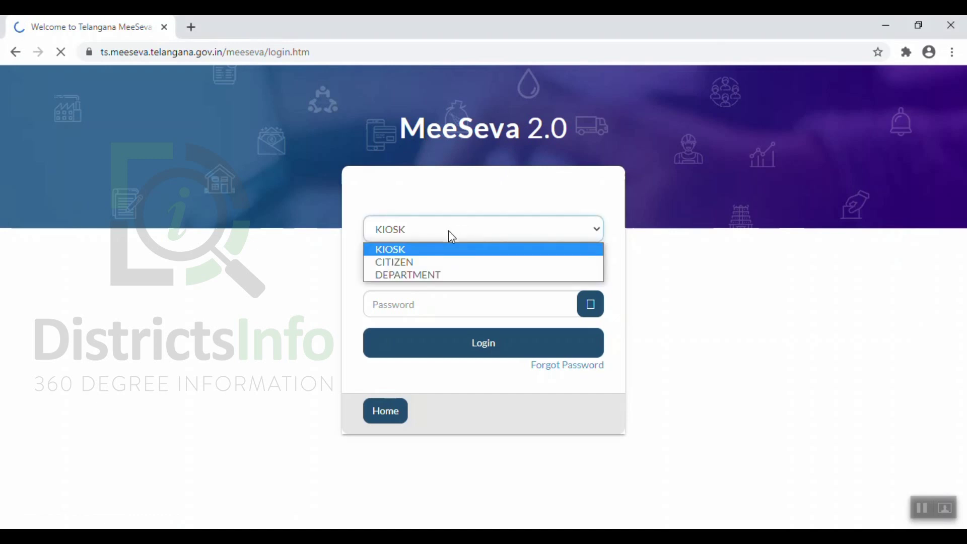
click(423, 262)
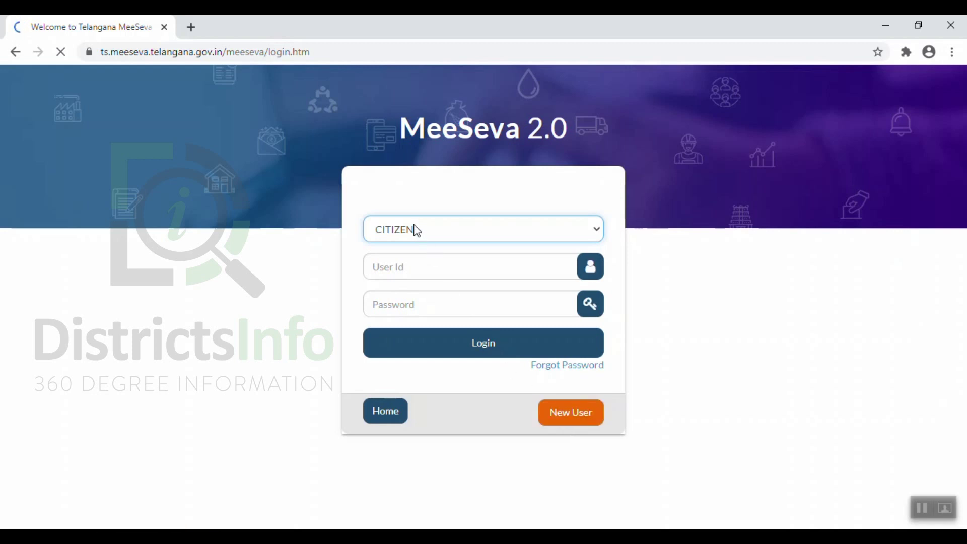
- Sign in with the citizen user id and account password
click(402, 267)
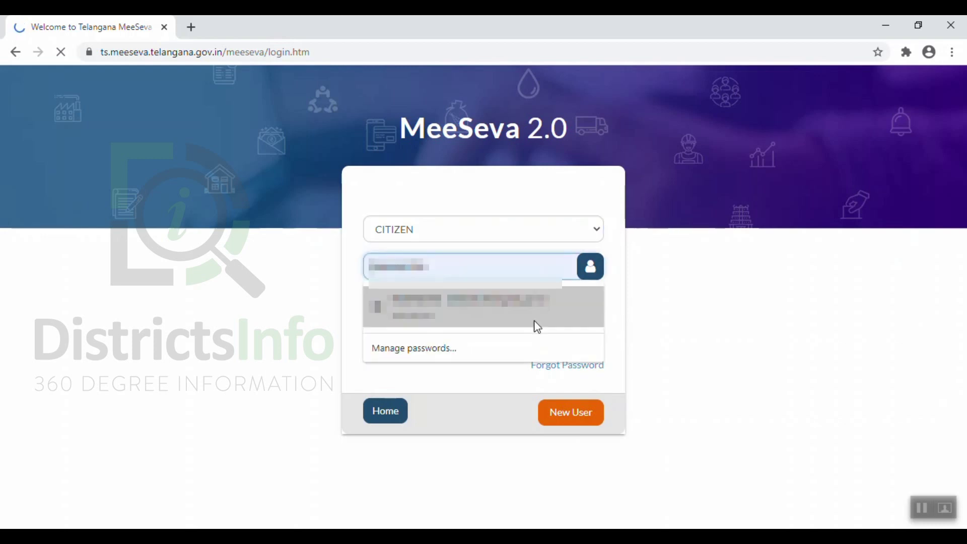
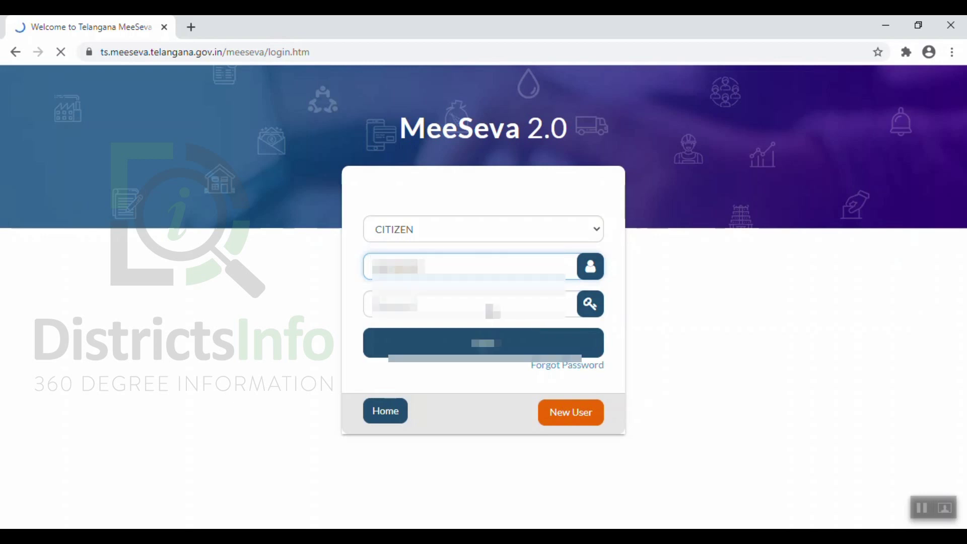
click(491, 306)
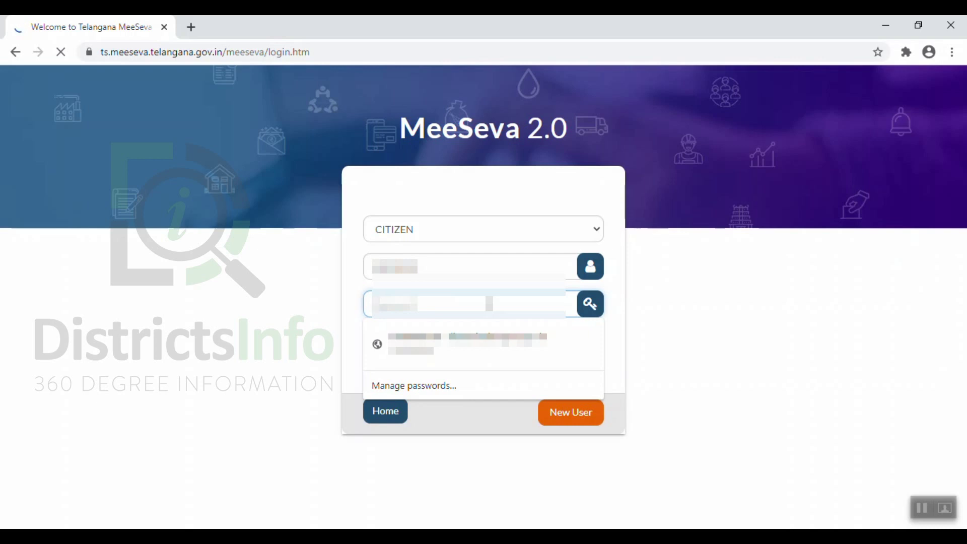
text(*****)
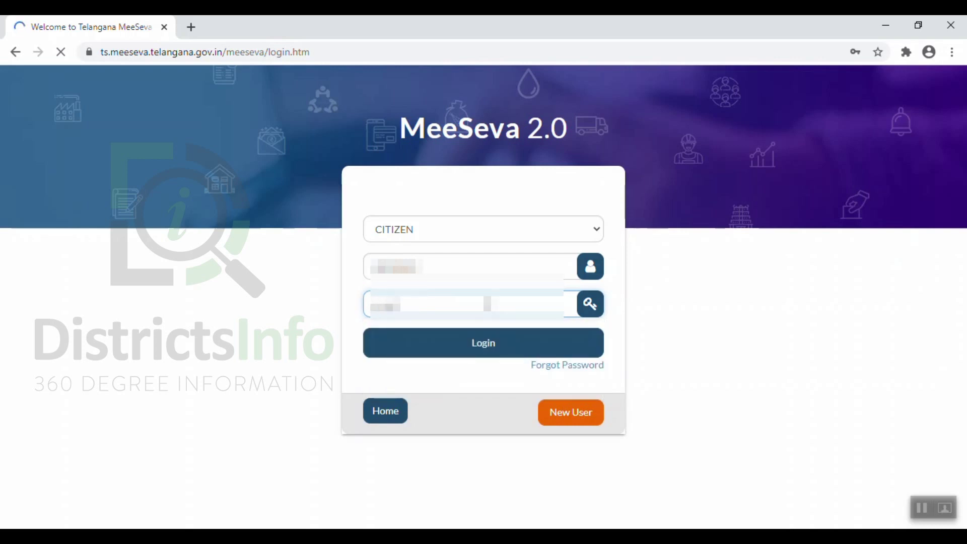
text(*******)
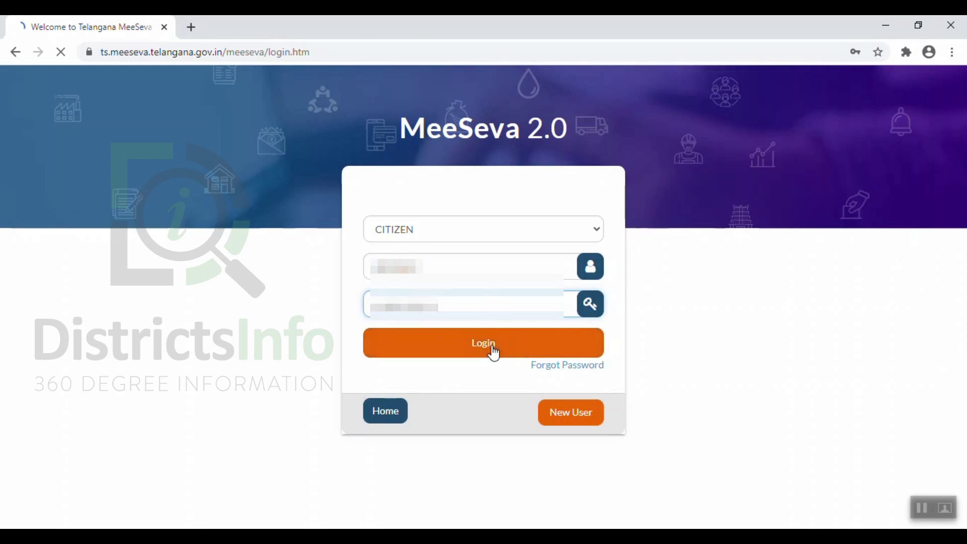
click(494, 353)
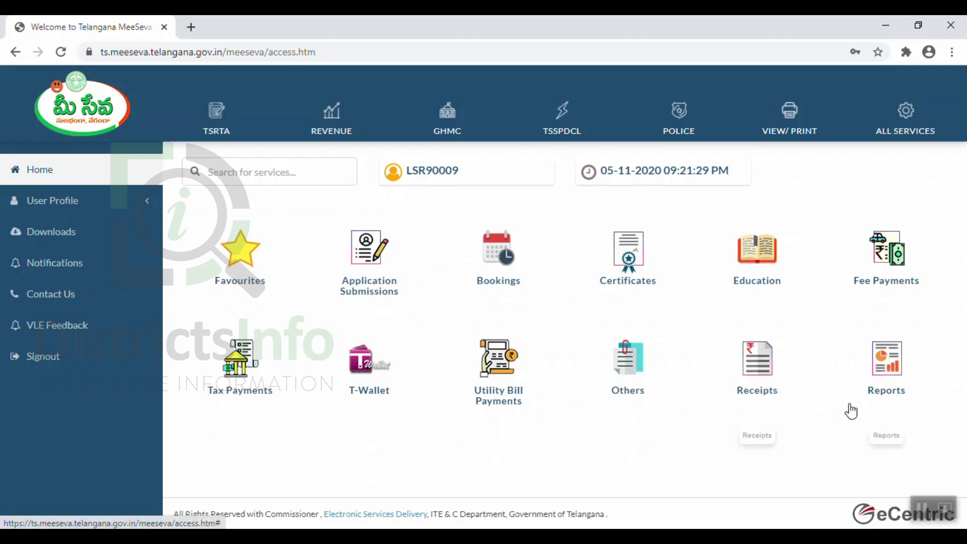
- Open the Certificates category from the citizen dashboard
click(630, 266)
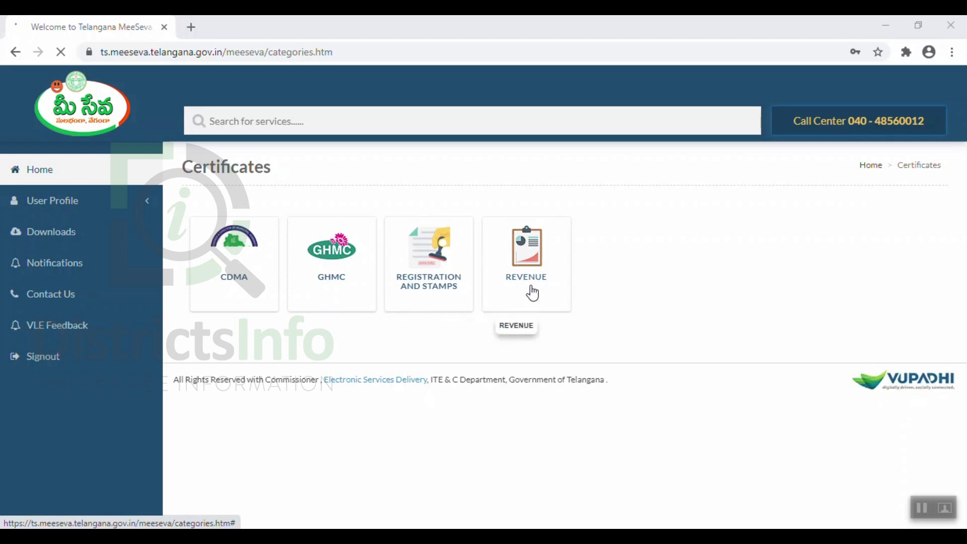
- Open the Revenue certificates, then the Income Certificate application
click(526, 262)
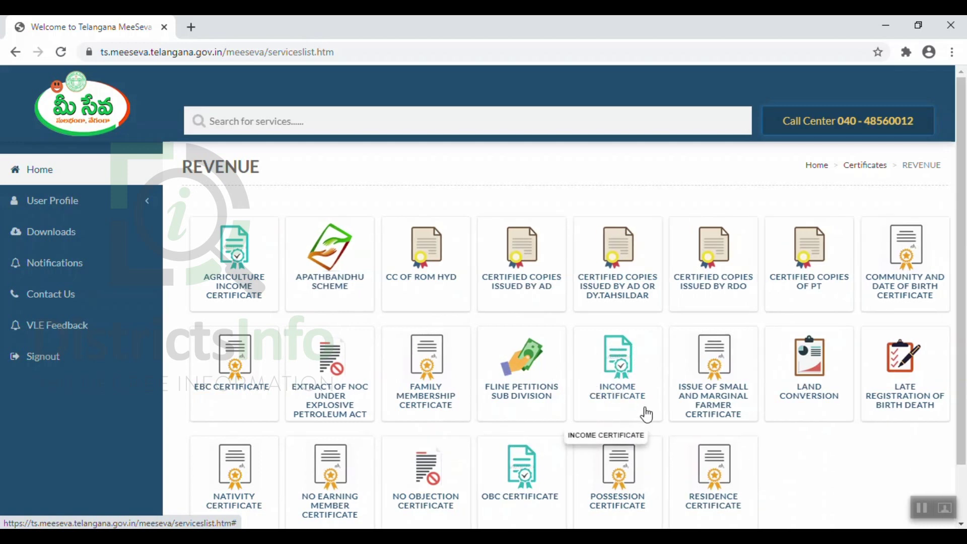
click(620, 362)
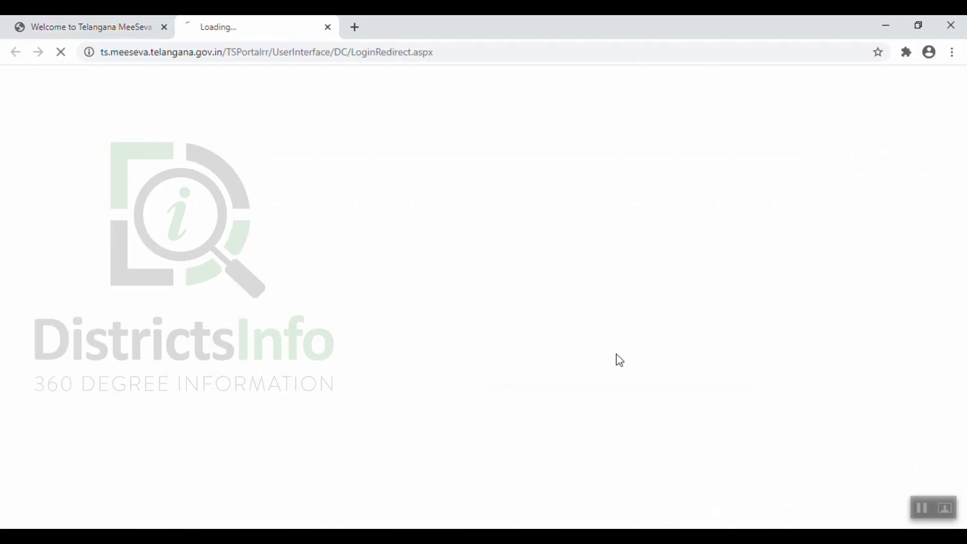
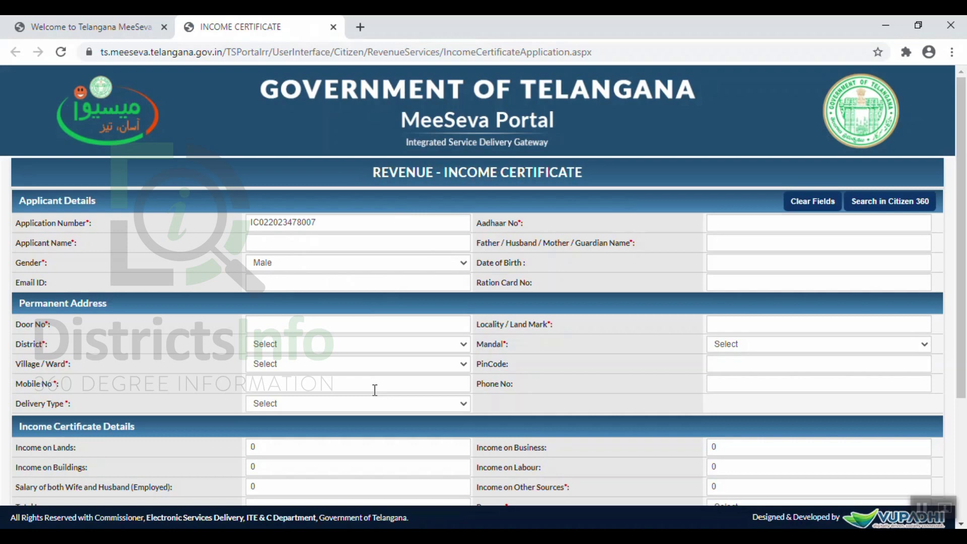
scroll(383, 388, down, 3)
scroll(383, 388, up, 3)
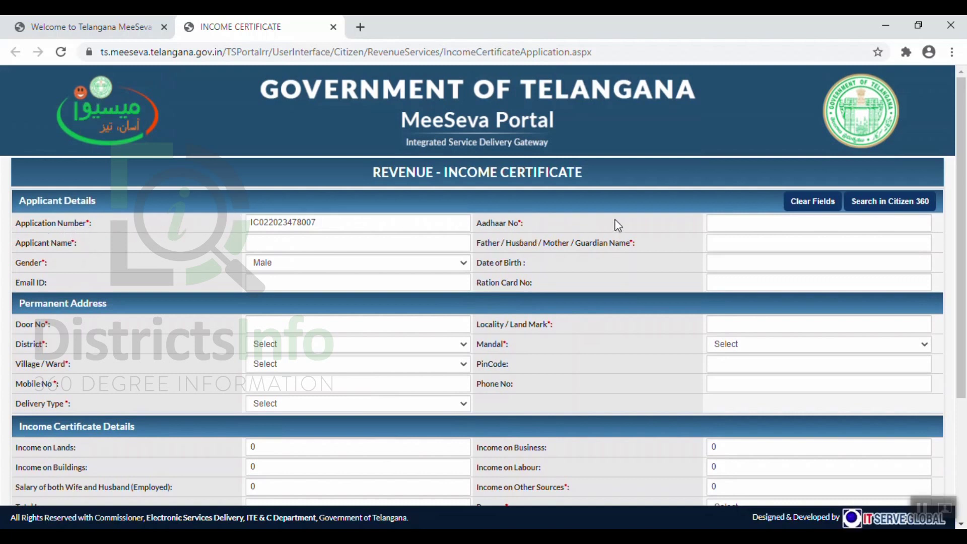
click(717, 222)
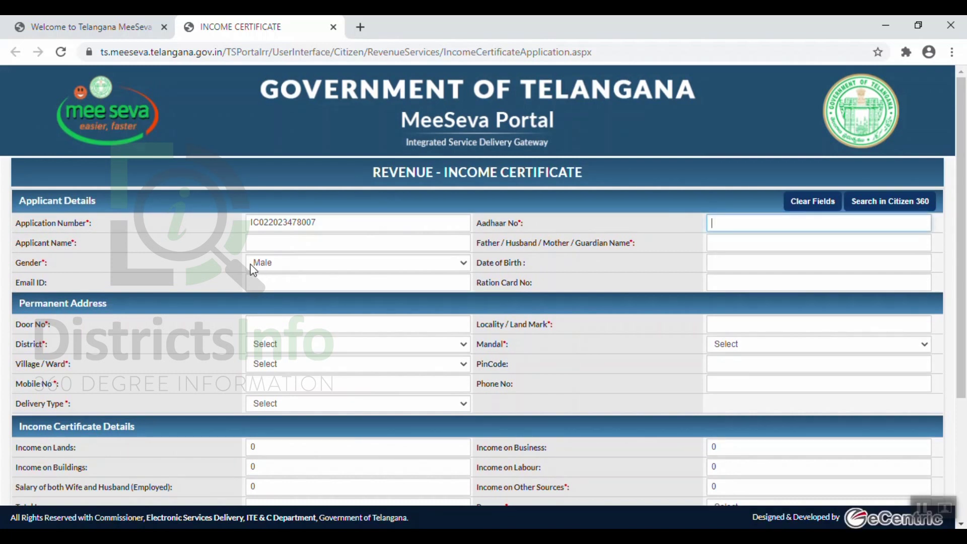
click(253, 242)
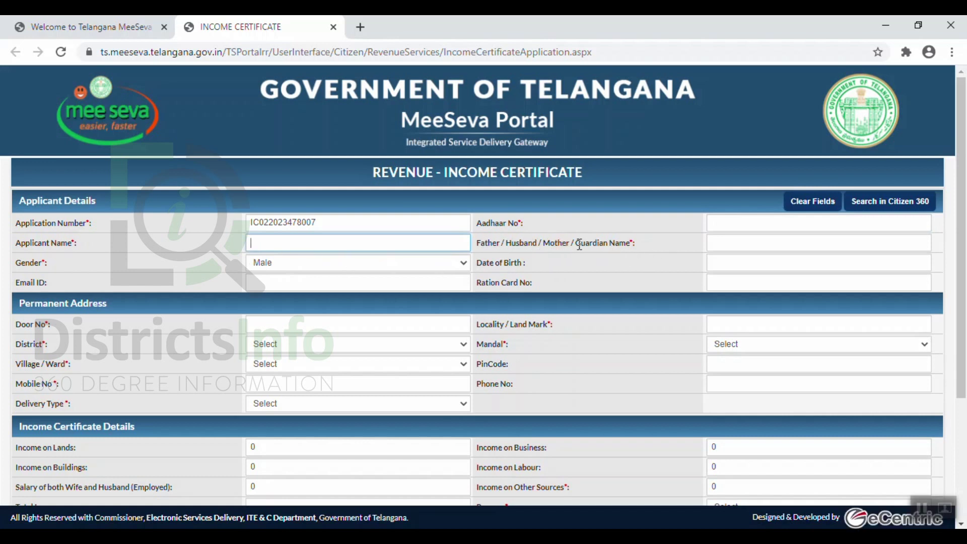
click(755, 241)
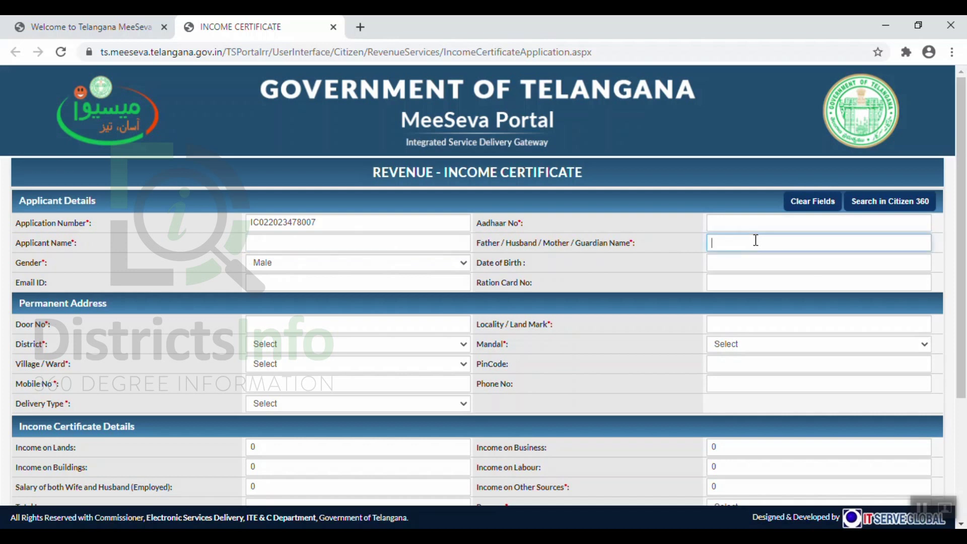
click(270, 267)
click(273, 276)
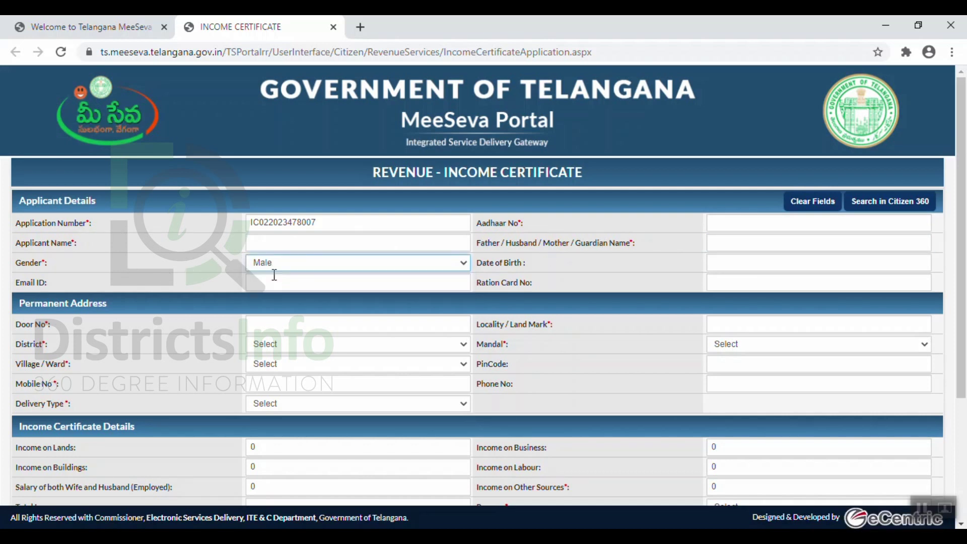
click(714, 261)
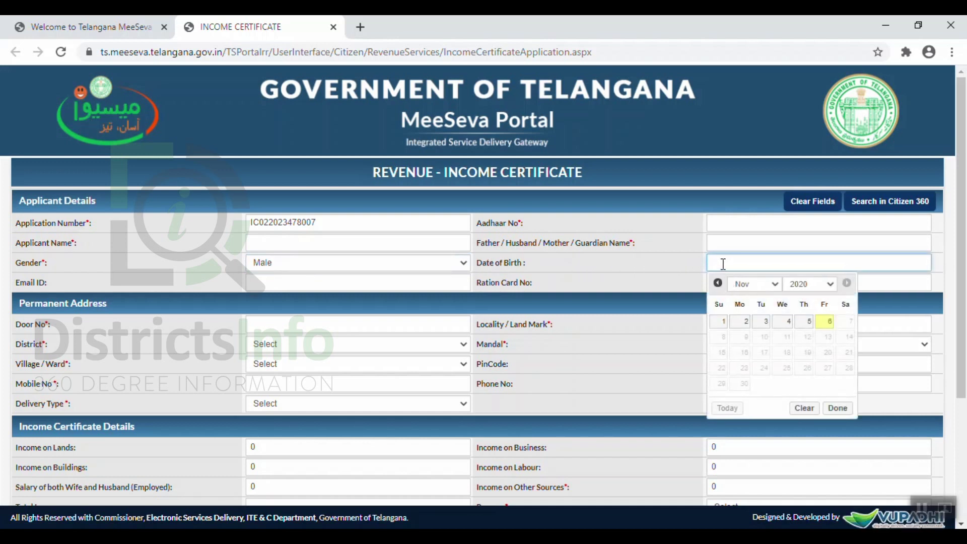
click(298, 283)
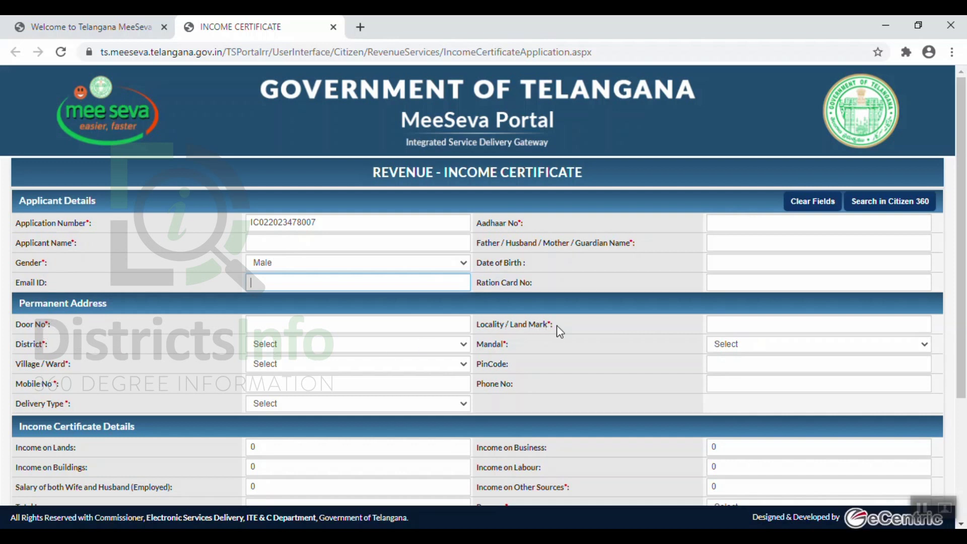
- Set the permanent address District to MEDAK and Mandal to Ramayampet
click(288, 348)
click(283, 266)
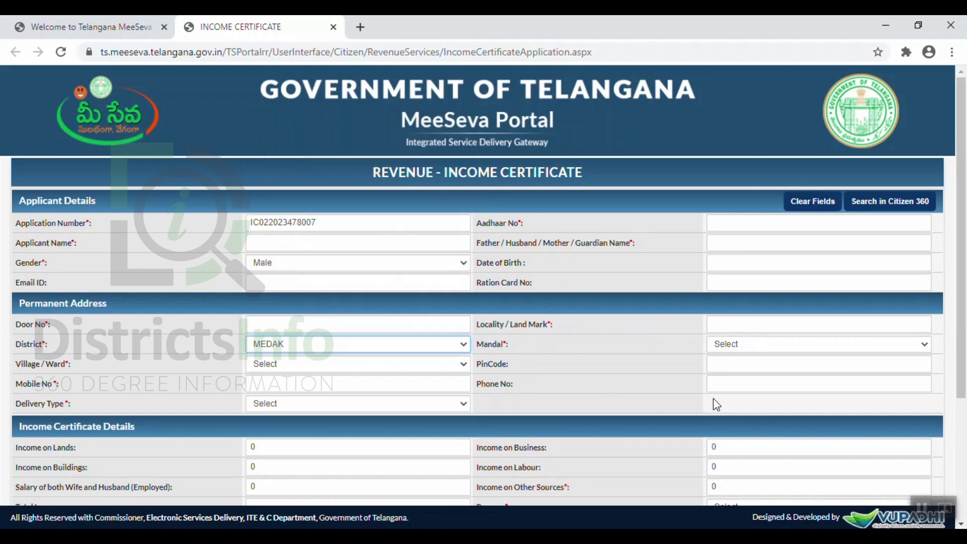
click(721, 344)
click(735, 358)
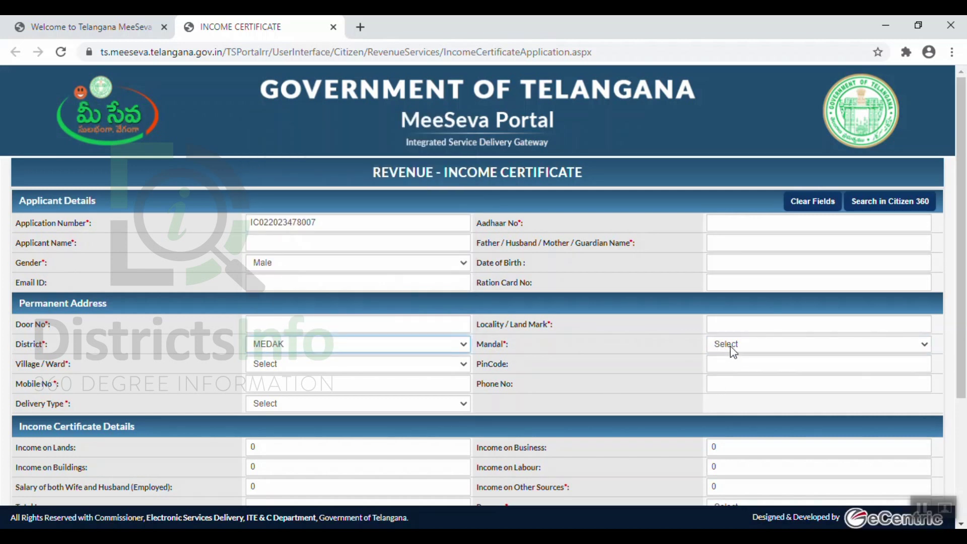
click(730, 345)
click(725, 253)
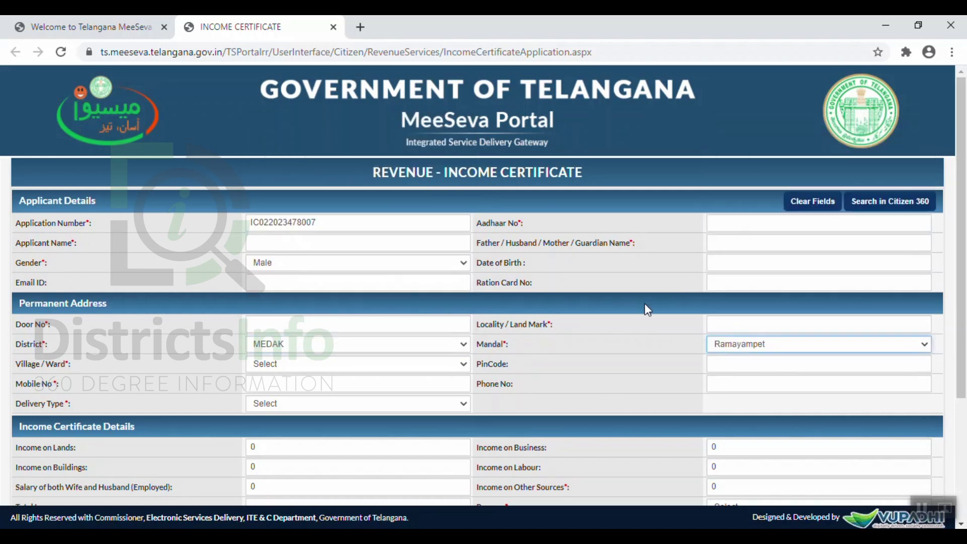
- Check the Village / Ward dropdown, leaving it unselected because its list is empty
click(271, 365)
click(273, 371)
click(273, 370)
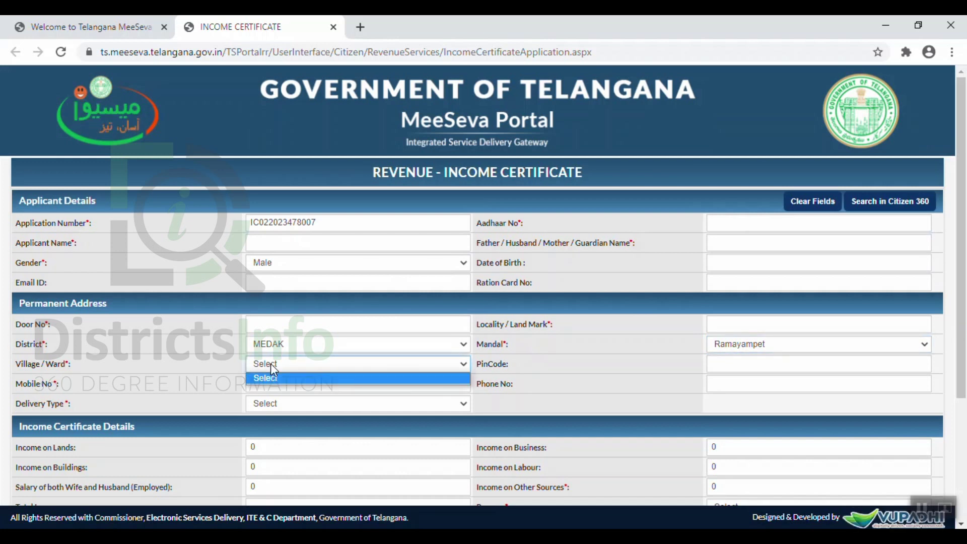
click(273, 370)
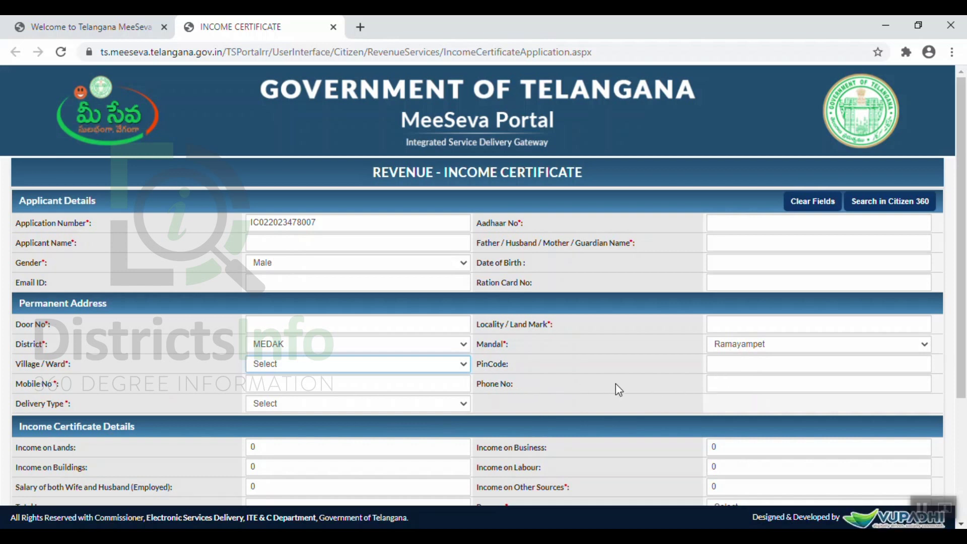
- Set Delivery Type to Postal after trying Manual, acknowledging both delivery notices
click(295, 409)
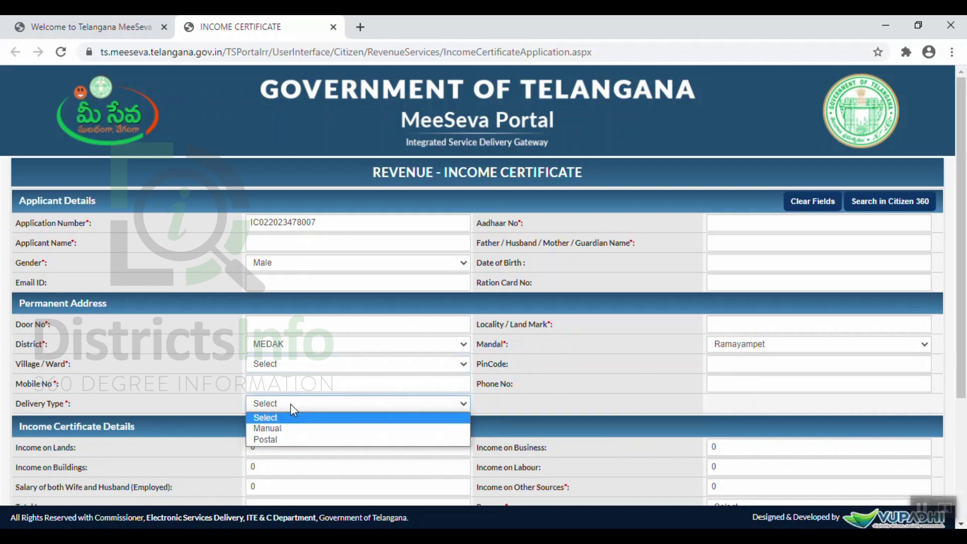
click(274, 428)
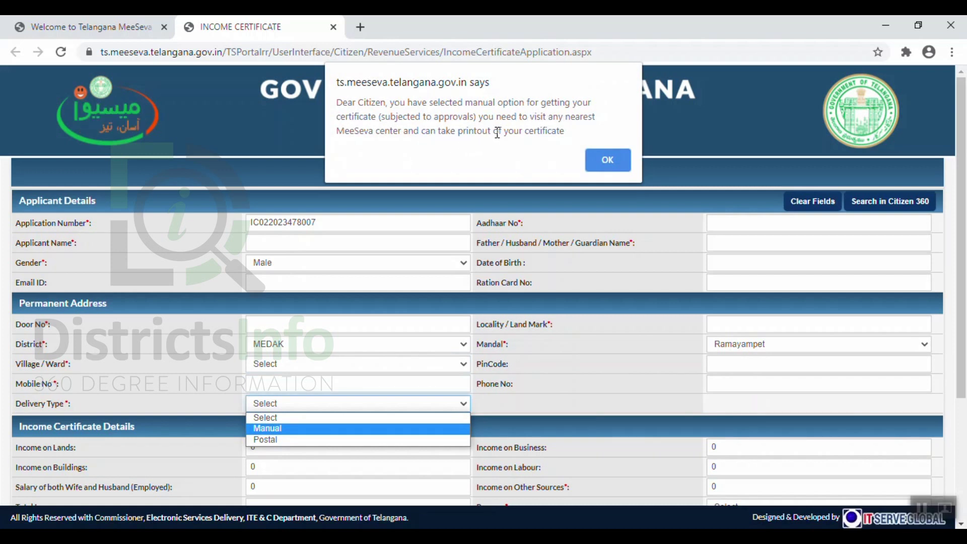
click(602, 160)
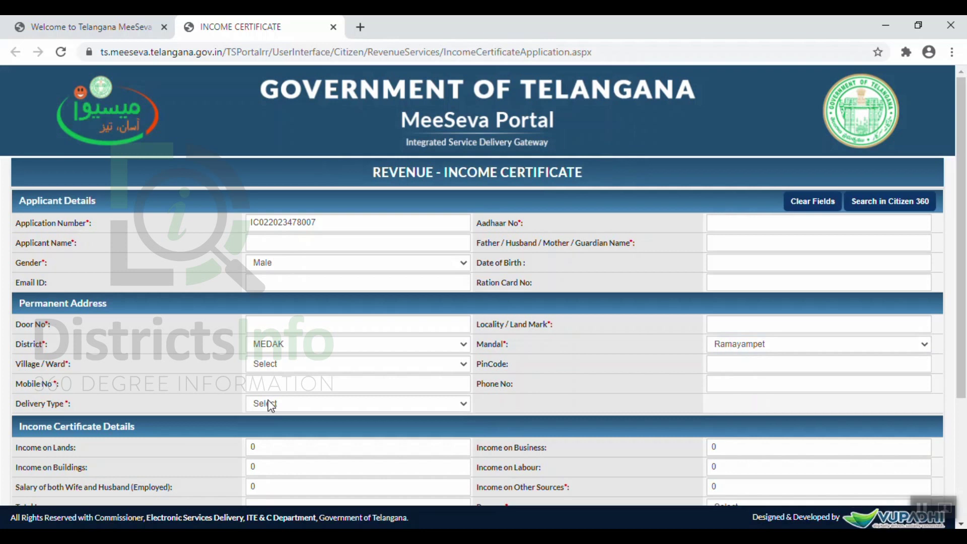
click(269, 403)
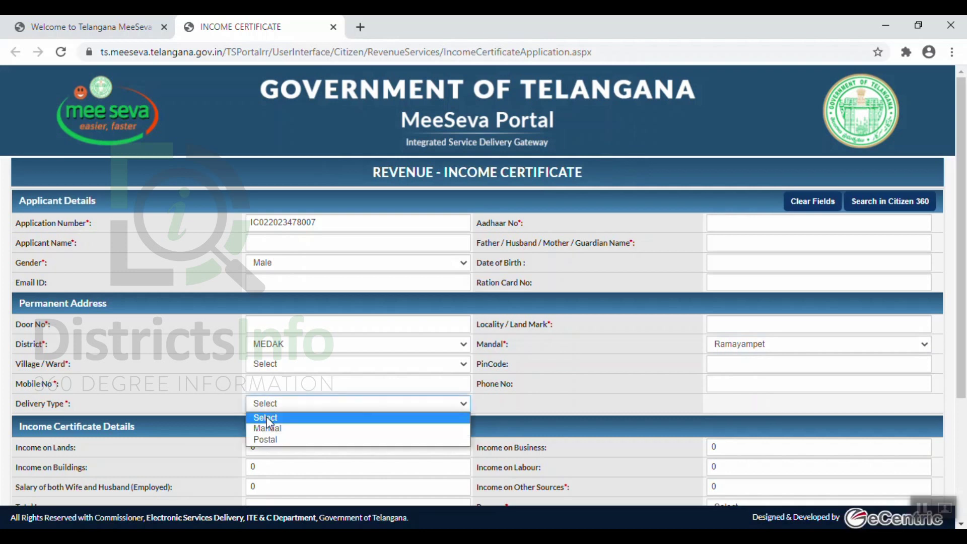
click(270, 440)
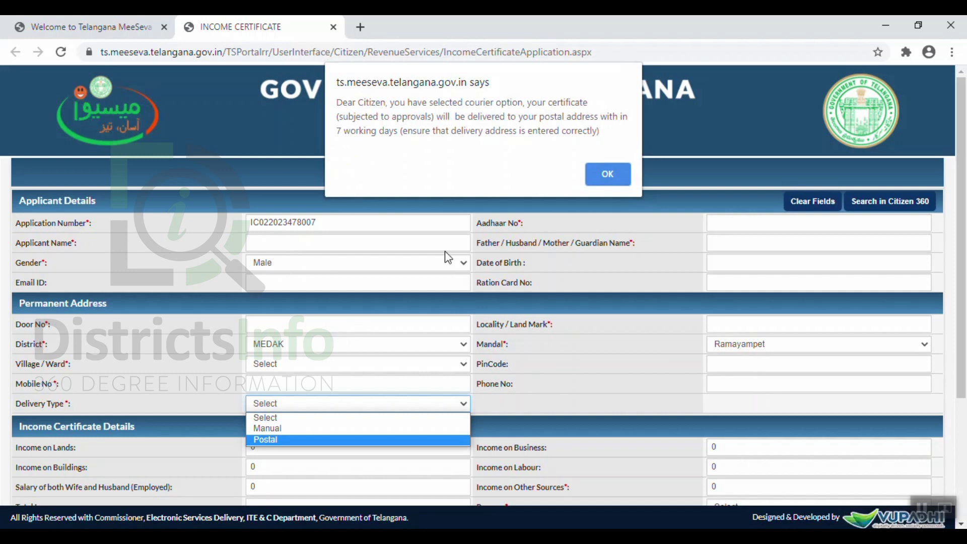
click(589, 177)
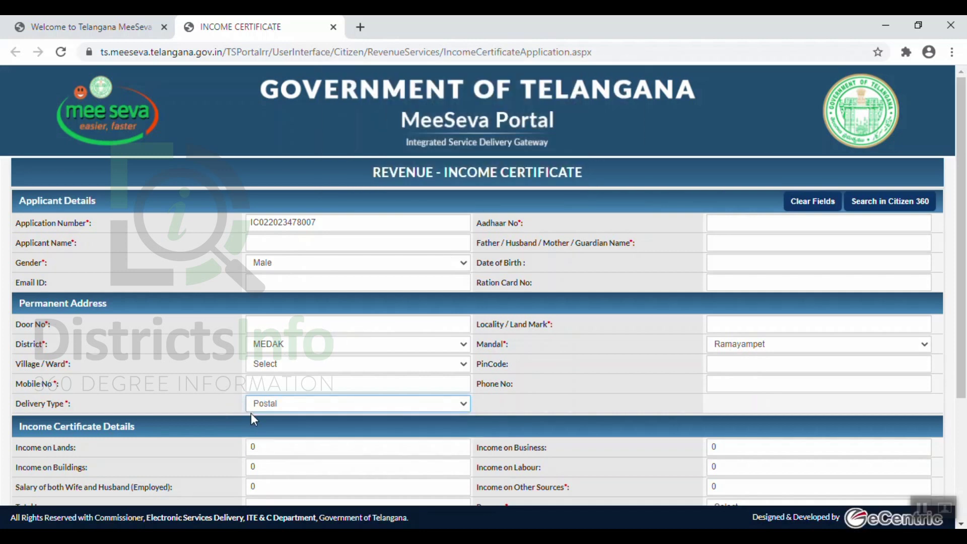
- Scroll down and highlight the header of the new empty Postal Details section
scroll(306, 433, down, 1)
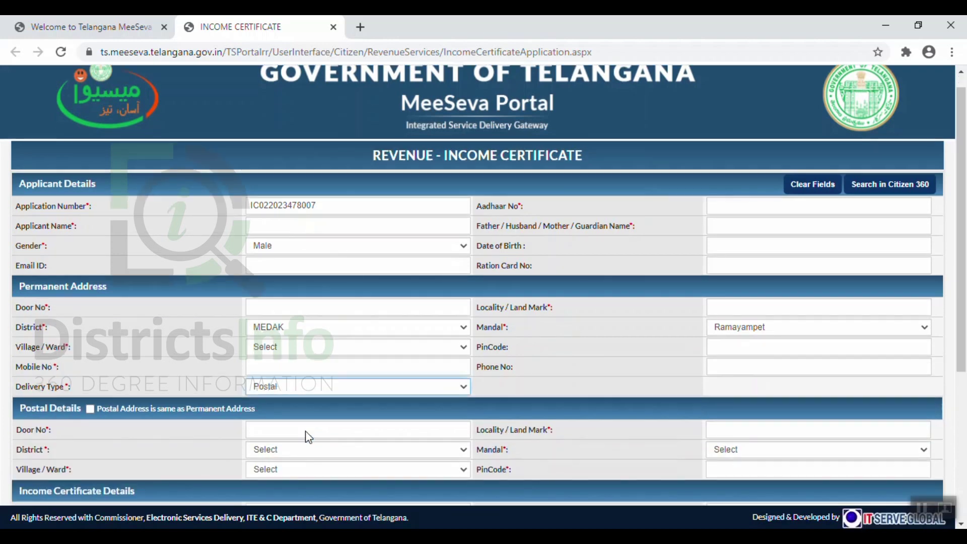
scroll(308, 437, down, 1)
drag(16, 355, 82, 355)
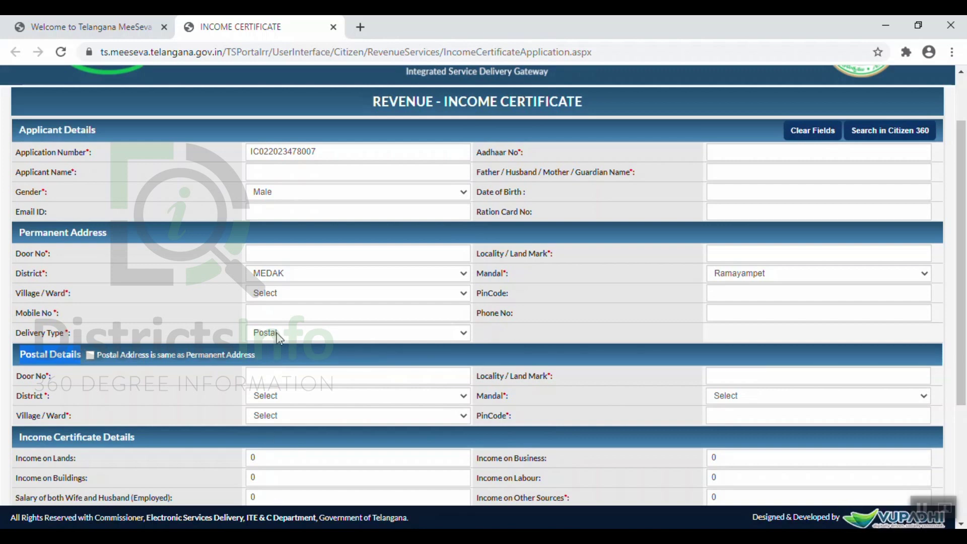
scroll(294, 402, down, 1)
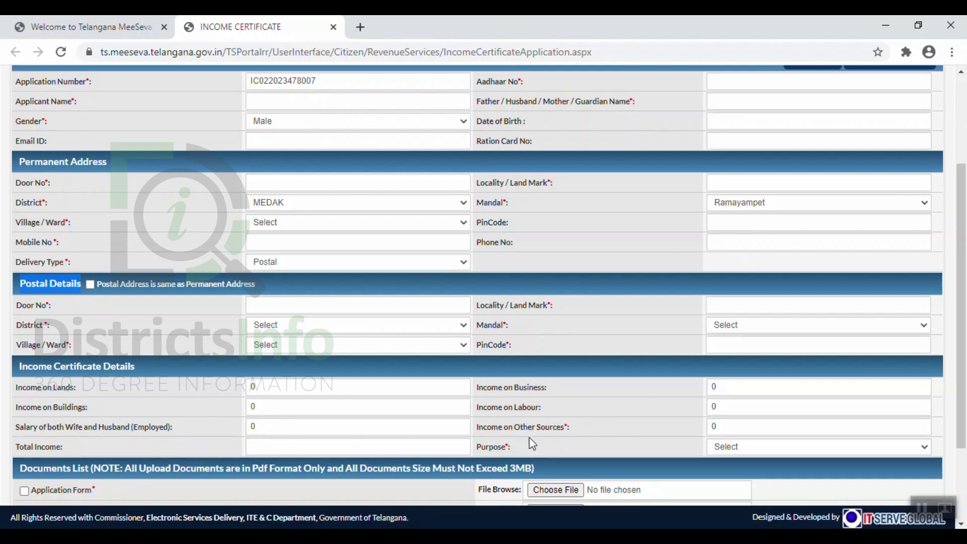
- Leave Income on Other Sources and Total Income at 0 and choose General as the Purpose
click(723, 427)
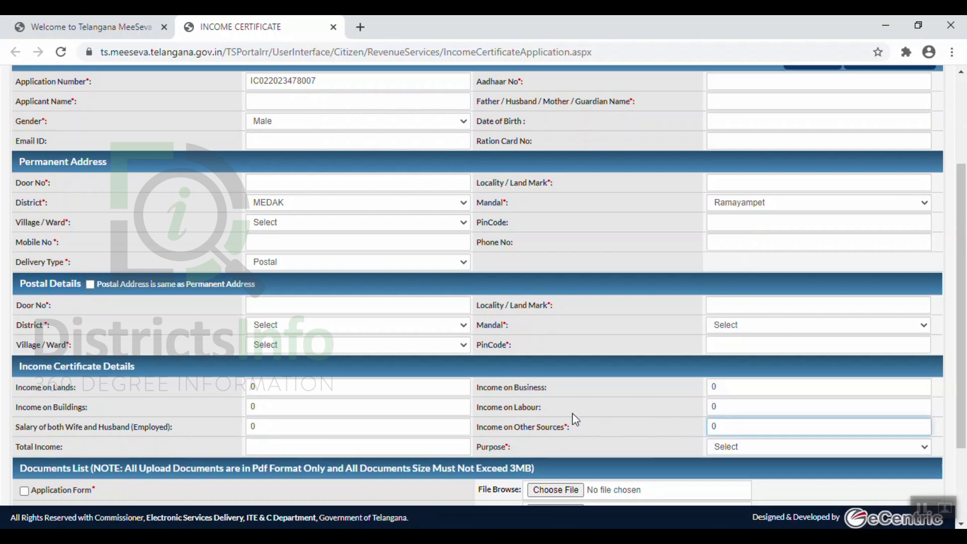
click(301, 445)
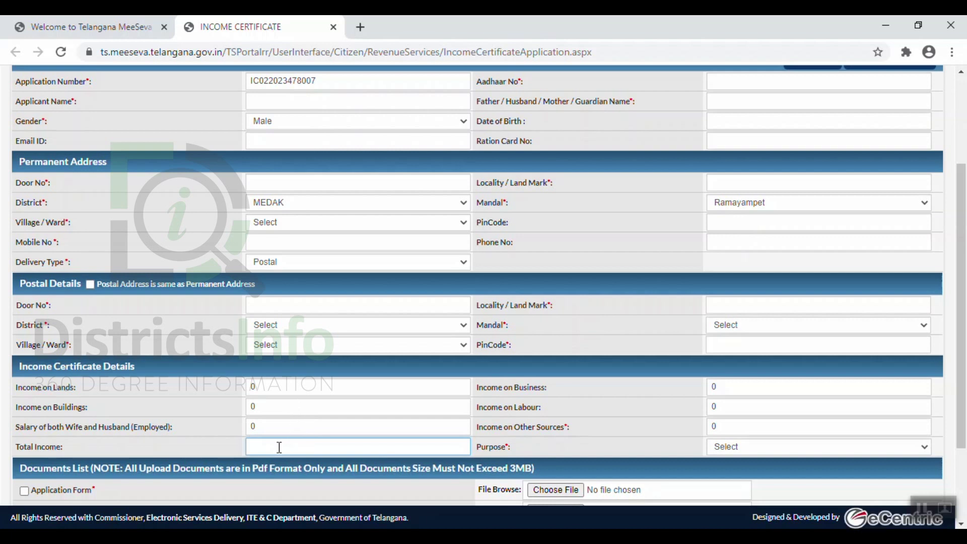
click(729, 450)
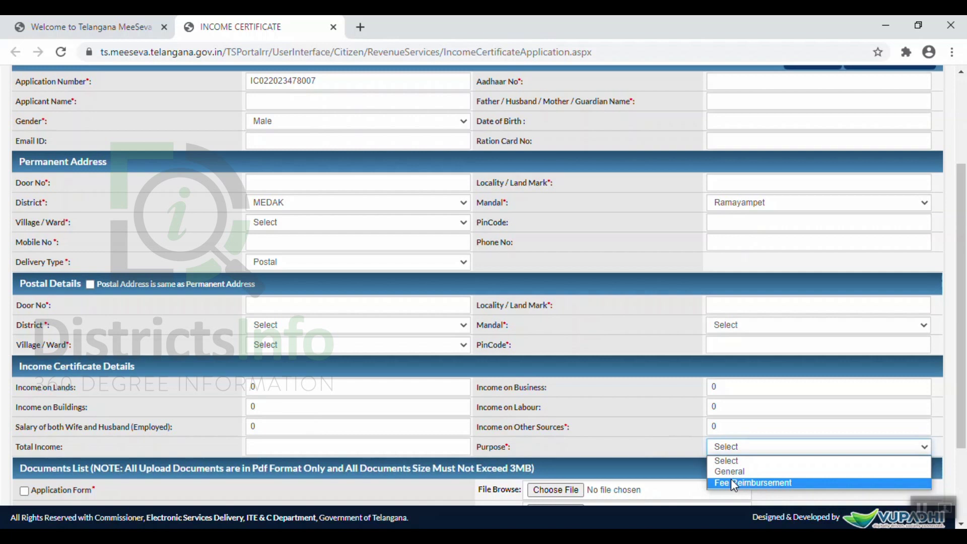
click(733, 473)
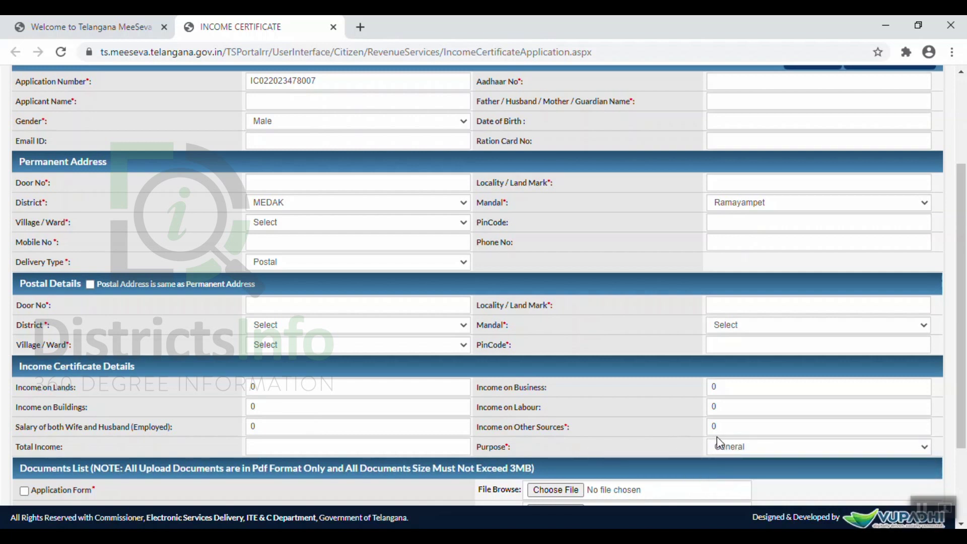
- Scroll past the Documents List, then return to the Welcome to Telangana MeeSeva tab's REVENUE services list
scroll(512, 370, down, 3)
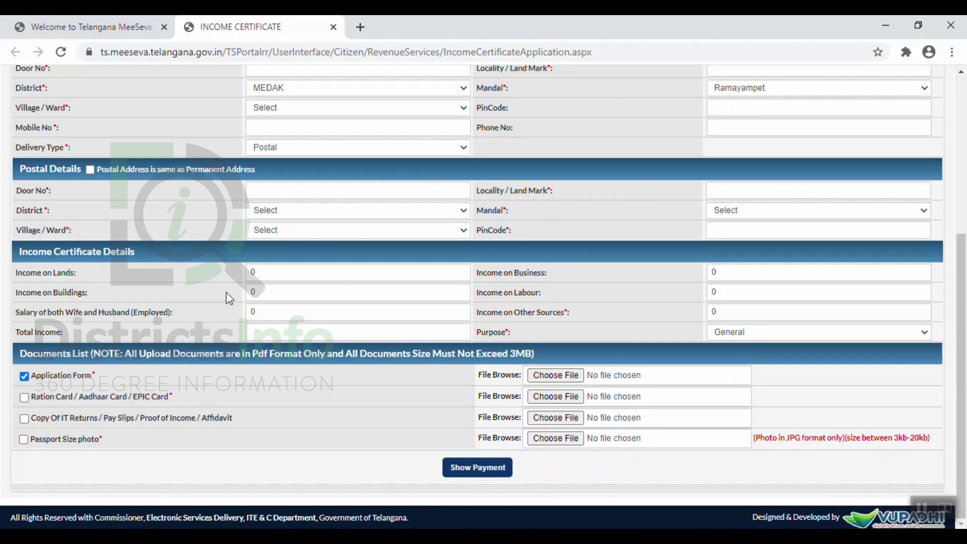
click(101, 28)
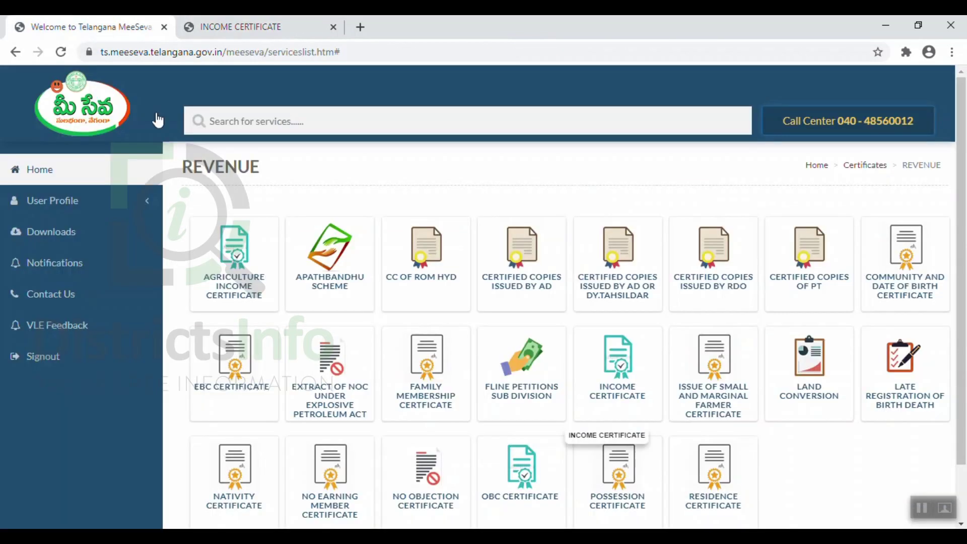
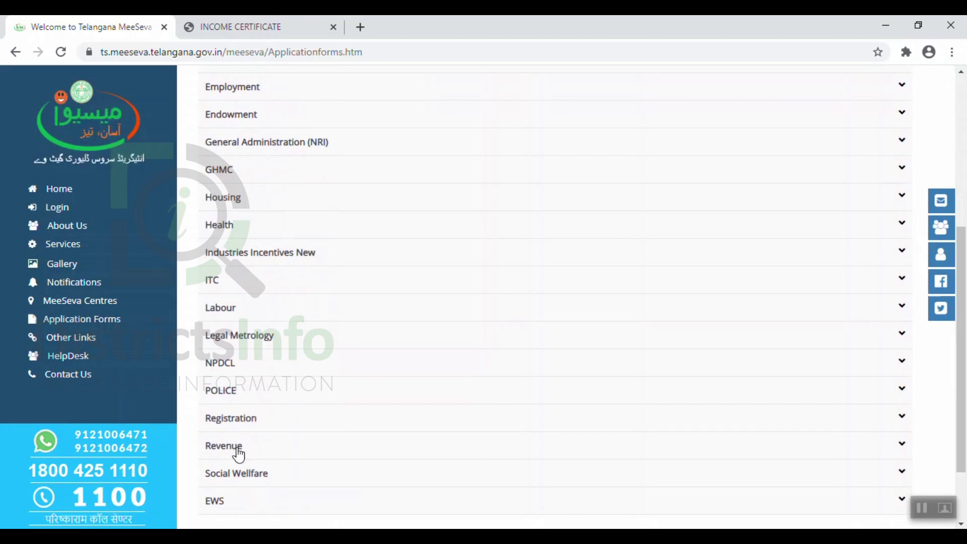
- Expand the Revenue forms list and scroll through it to the Income General Application Form
click(255, 446)
scroll(335, 343, down, 2)
scroll(335, 343, down, 3)
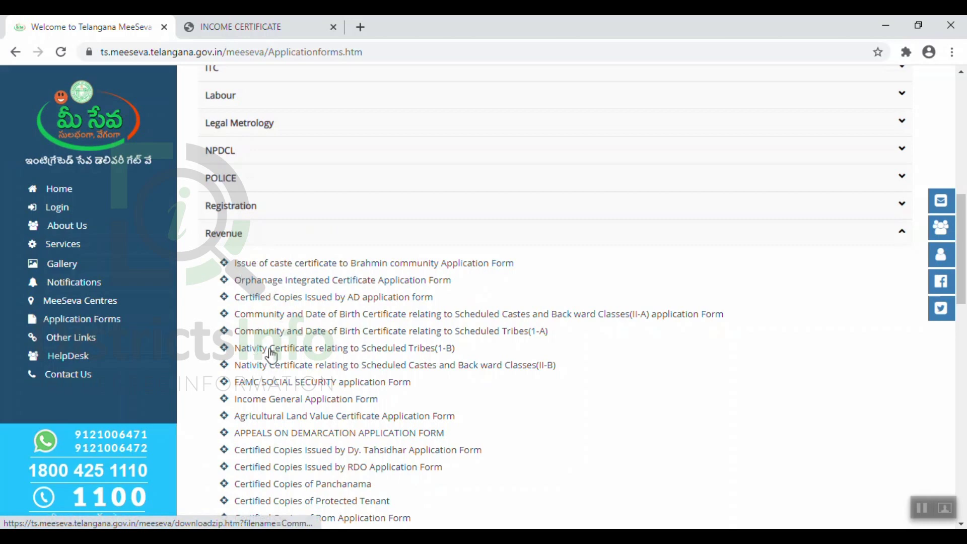
scroll(271, 362, down, 7)
scroll(274, 399, down, 8)
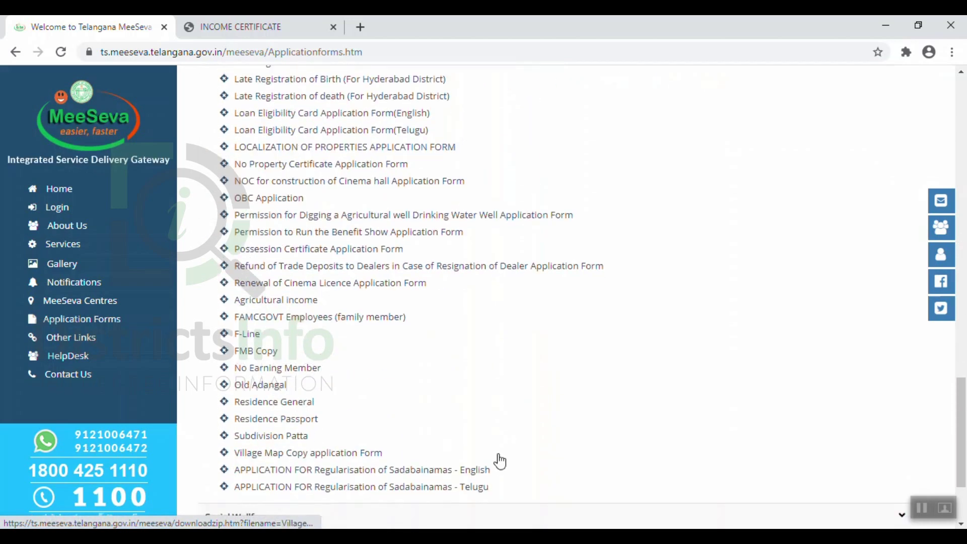
scroll(387, 270, up, 13)
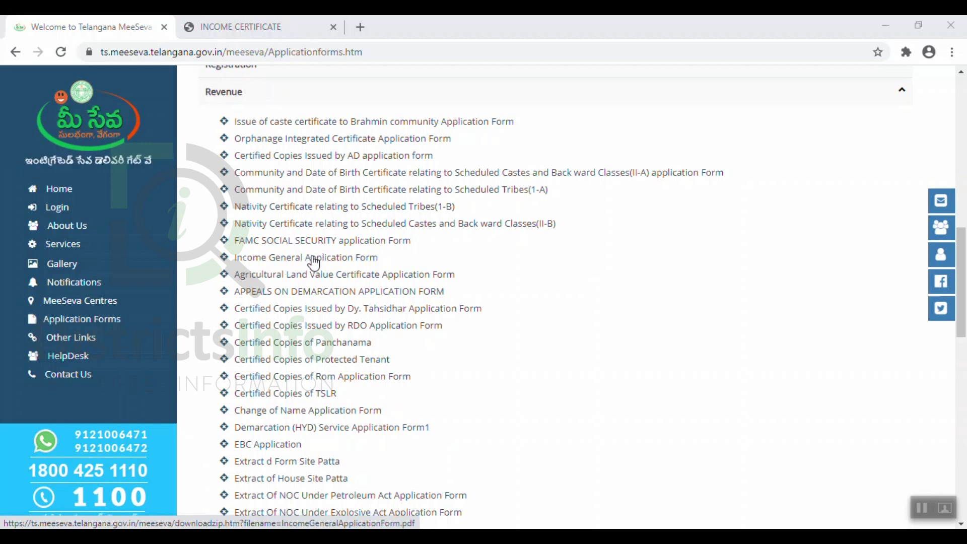
- Download the Income General Application Form and open the PDF from the downloads list
click(275, 264)
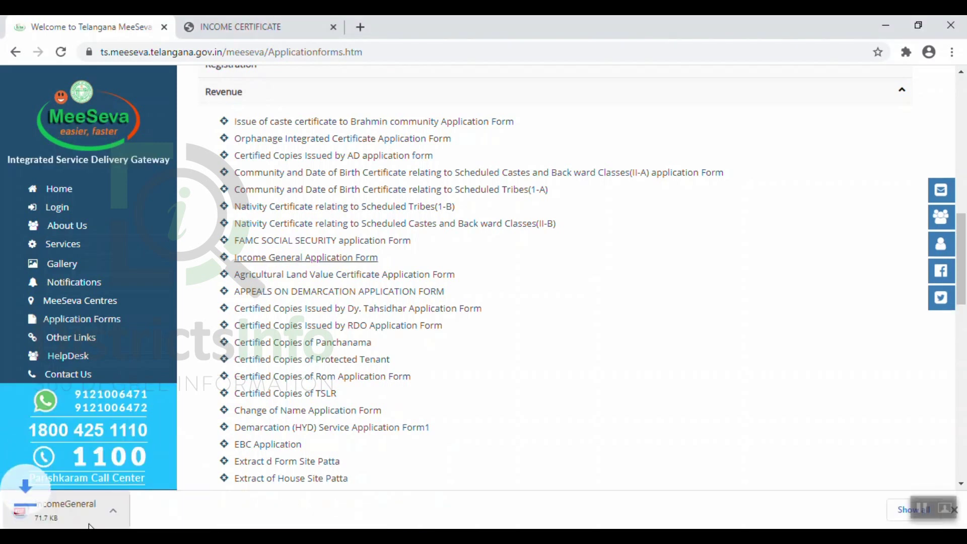
click(78, 519)
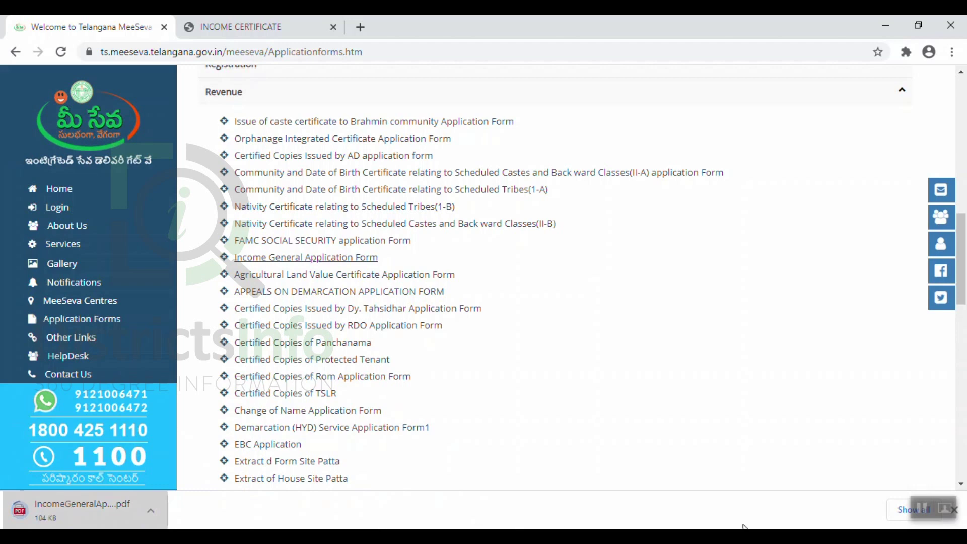
click(907, 510)
scroll(553, 484, down, 1)
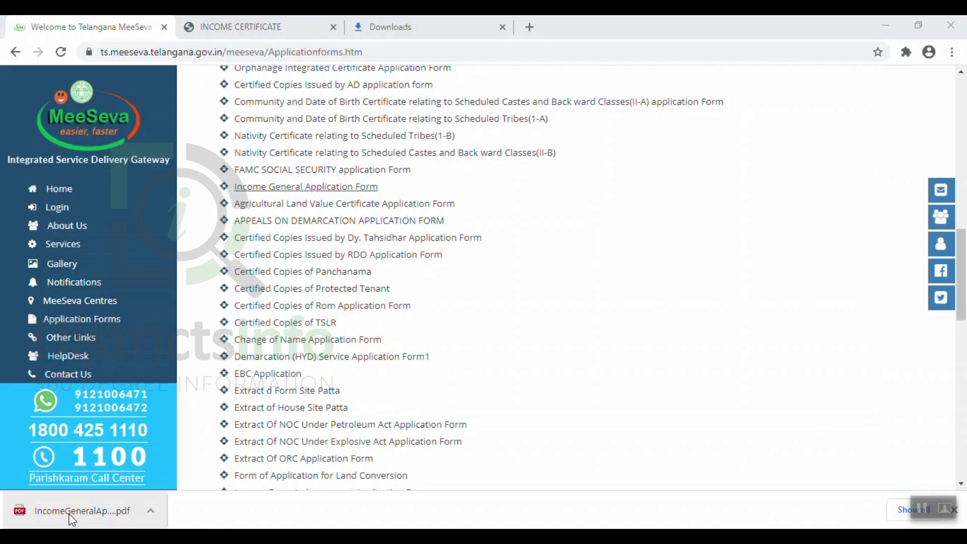
click(71, 515)
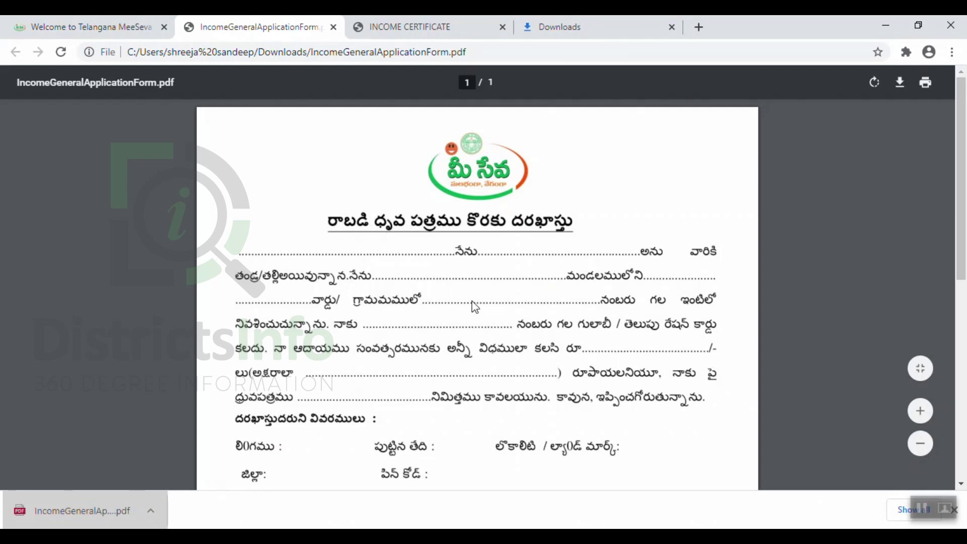
scroll(433, 370, down, 5)
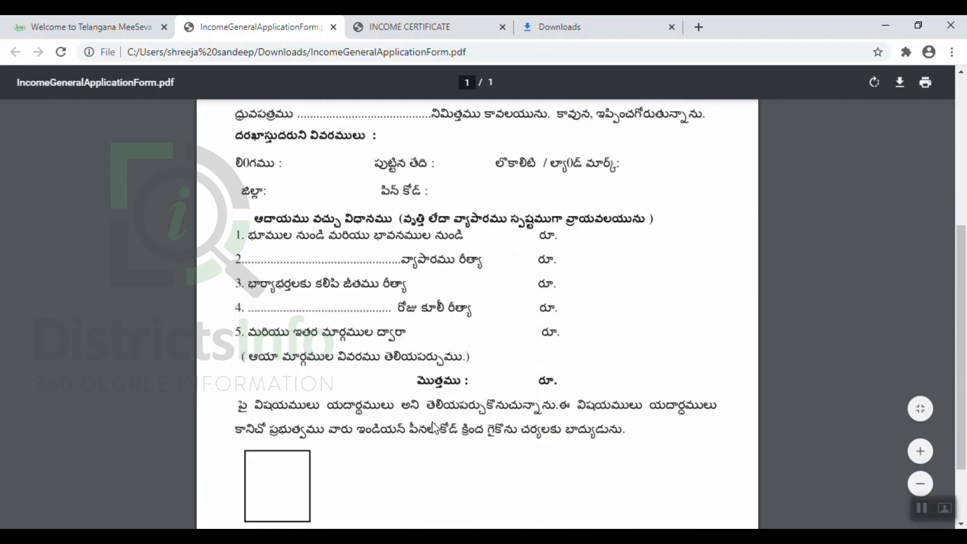
scroll(435, 428, up, 5)
scroll(428, 439, down, 2)
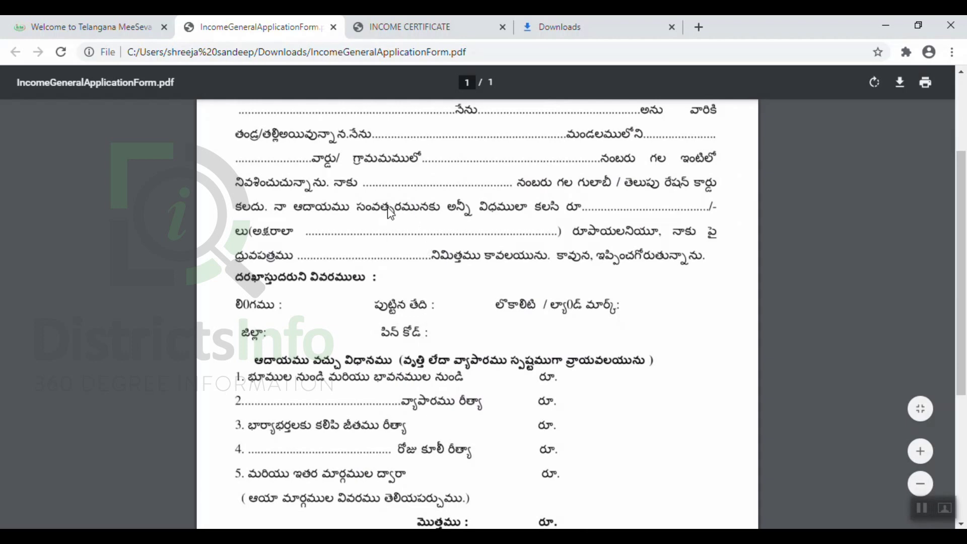
scroll(447, 365, up, 3)
scroll(446, 366, down, 7)
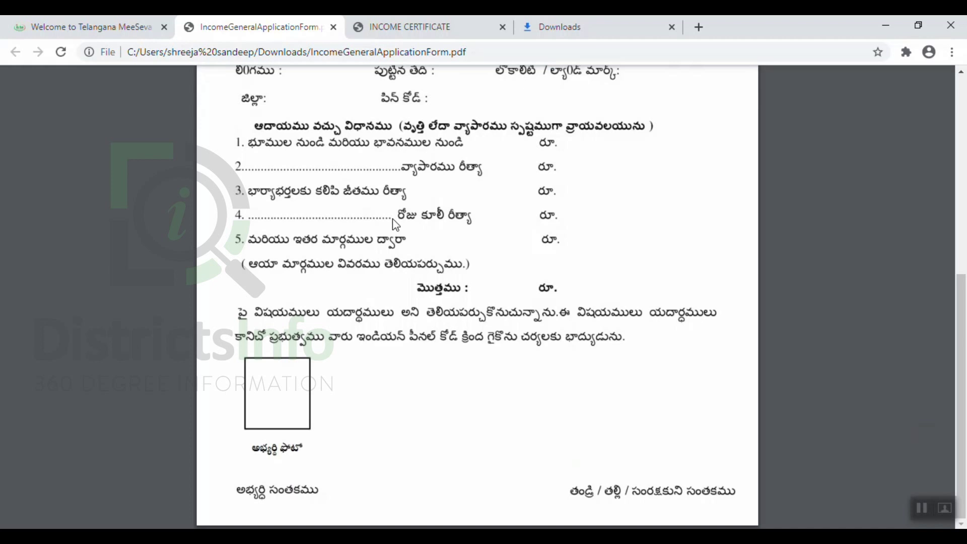
- Change the income certificate's Purpose from General to Fee Reimbursement, then return to the forms list
click(400, 32)
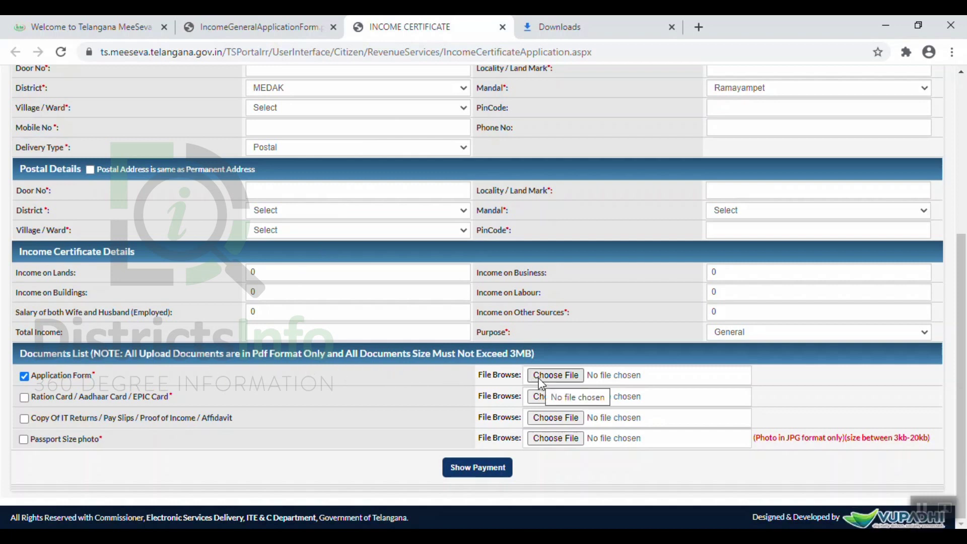
click(731, 332)
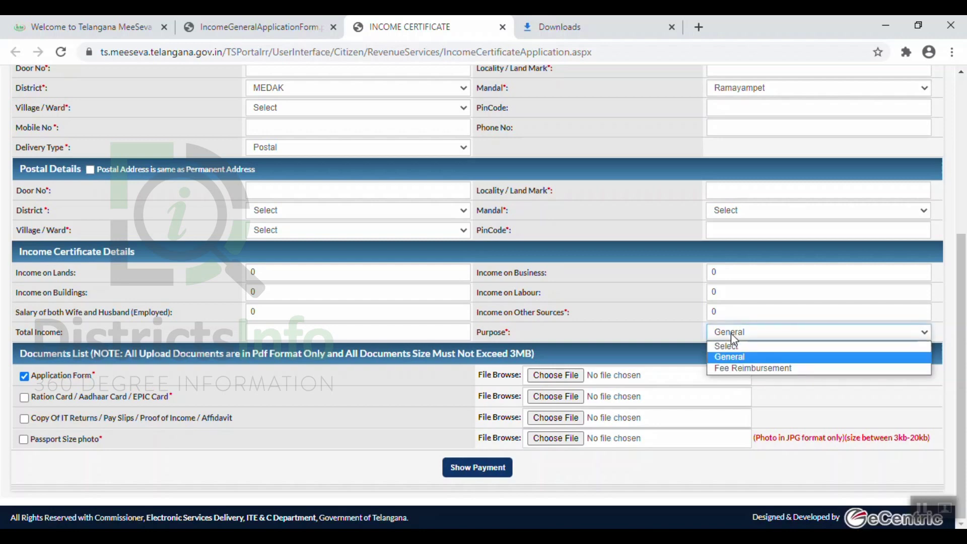
click(732, 357)
click(284, 36)
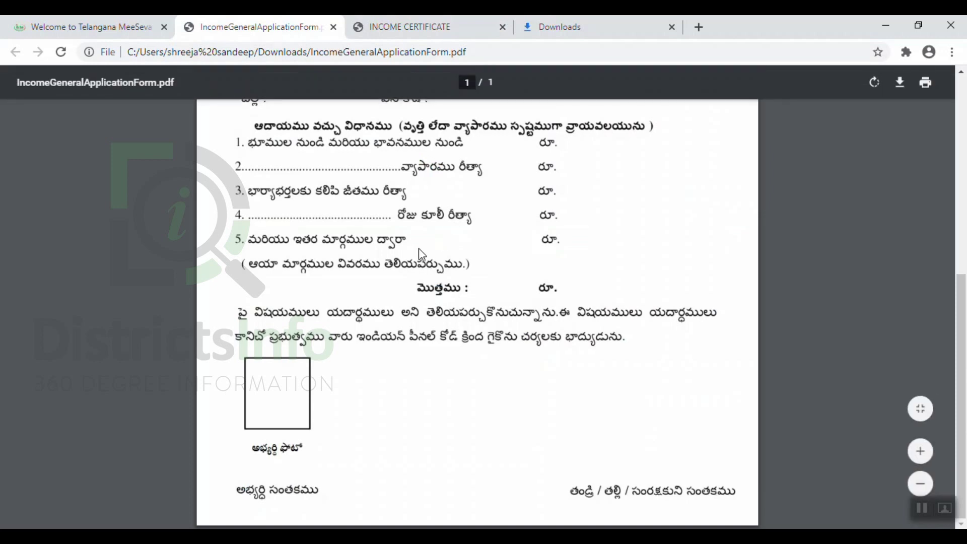
click(409, 28)
click(718, 333)
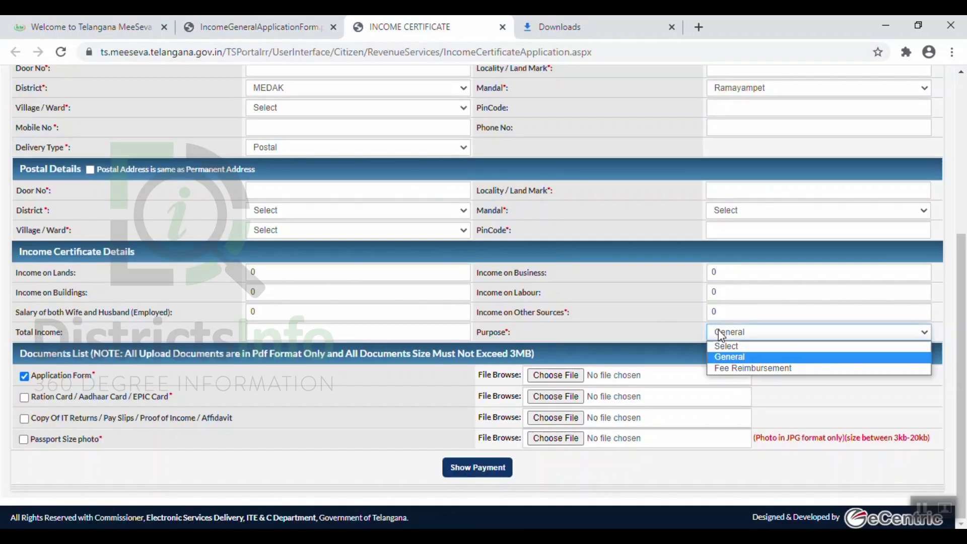
click(732, 369)
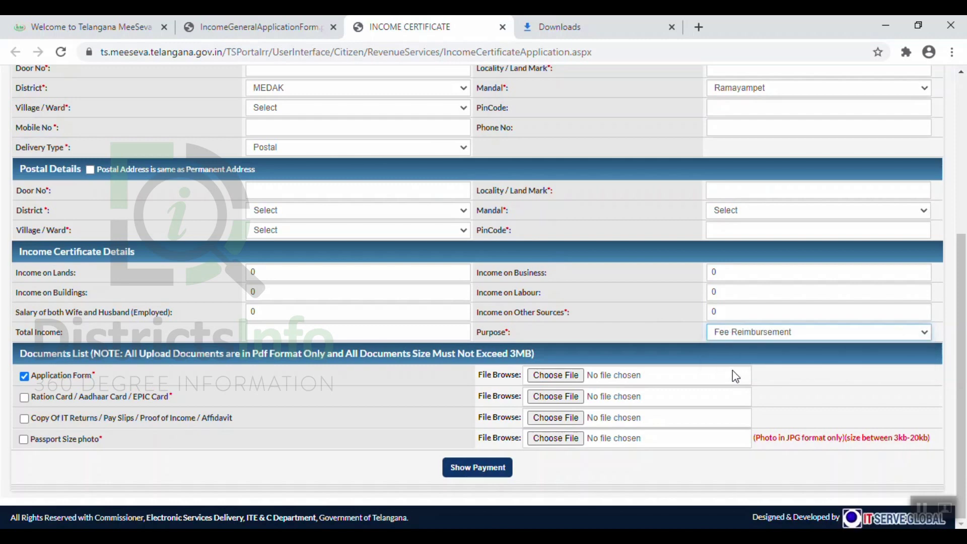
click(116, 25)
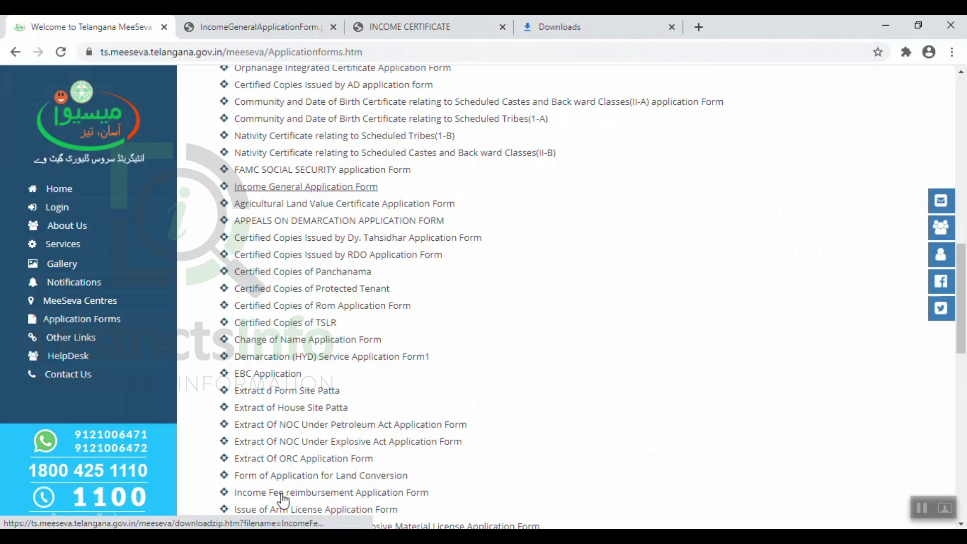
- Download the Income Fee reimbursement Application Form and open the 3-page PDF
click(324, 499)
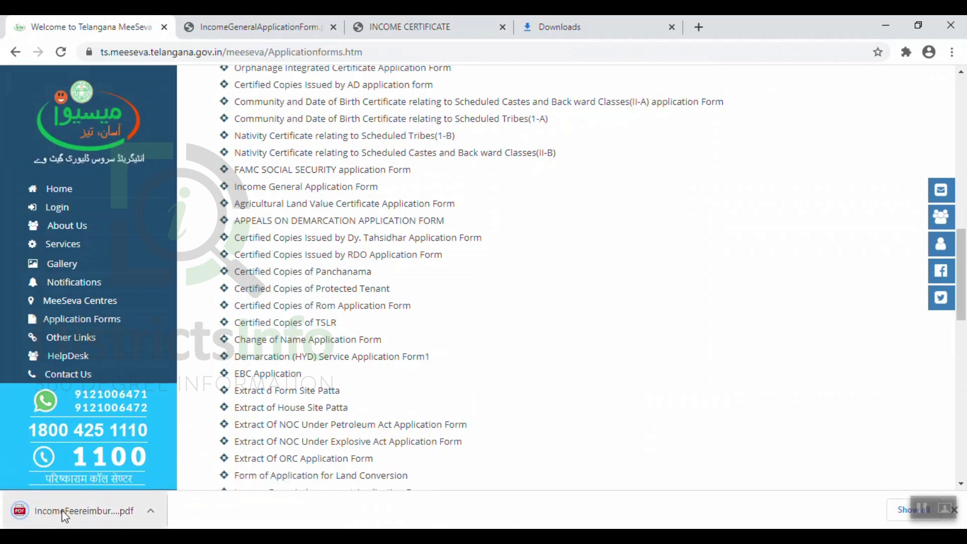
click(65, 514)
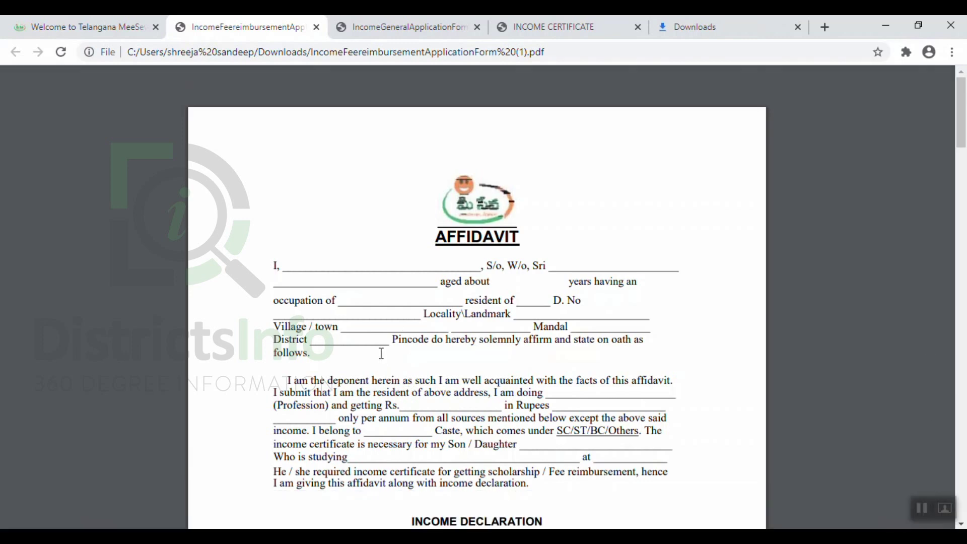
- Review the required enclosures on the Fee Reimbursement PDF's Procedure page, ending on the Income General PDF
scroll(382, 353, down, 12)
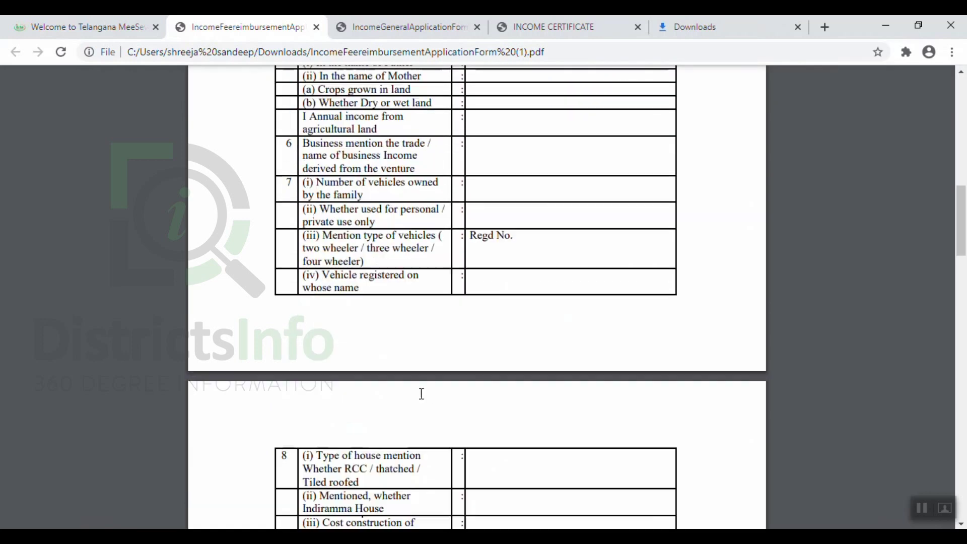
scroll(423, 393, down, 15)
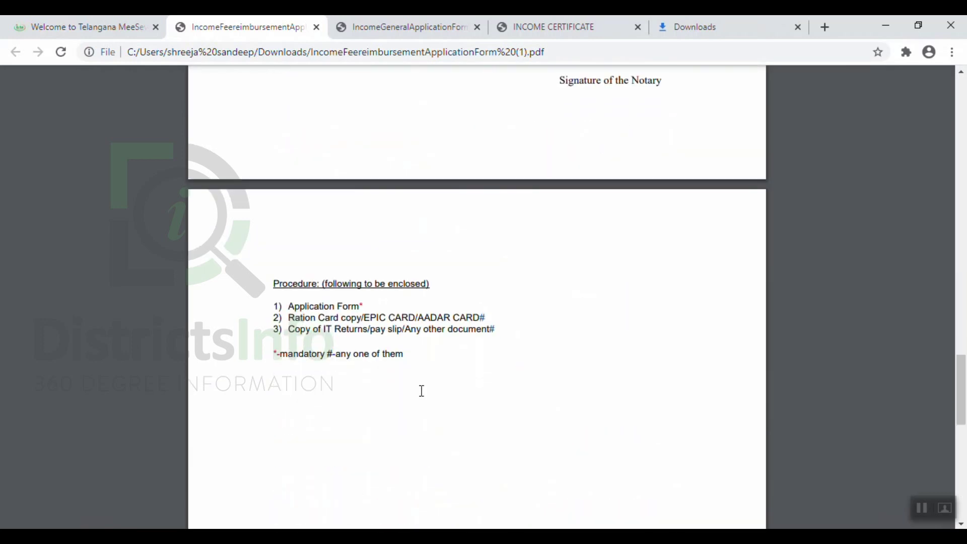
click(377, 29)
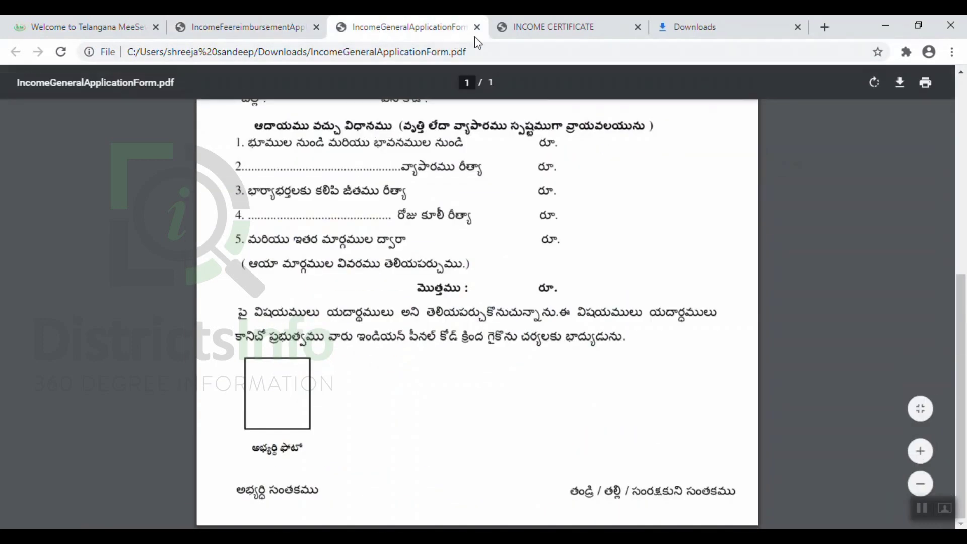
click(544, 27)
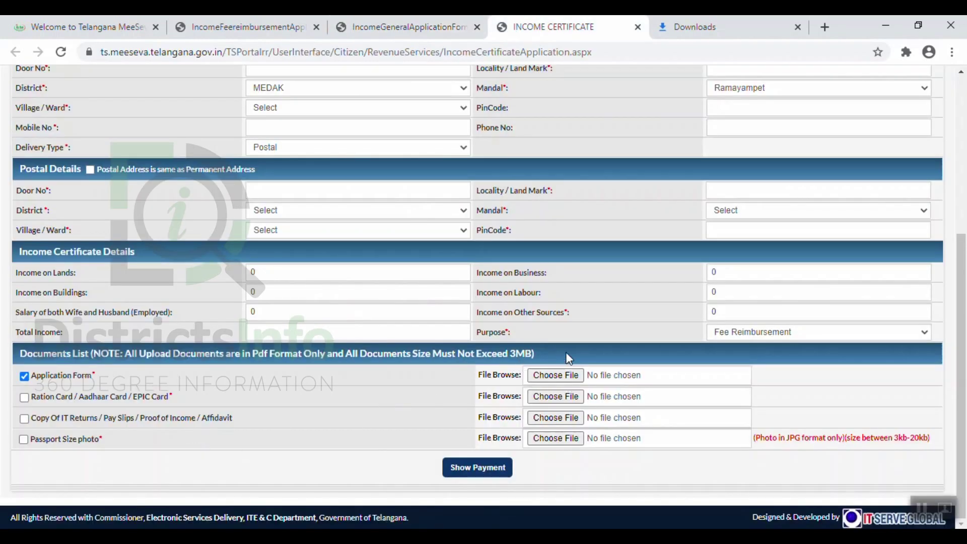
click(260, 27)
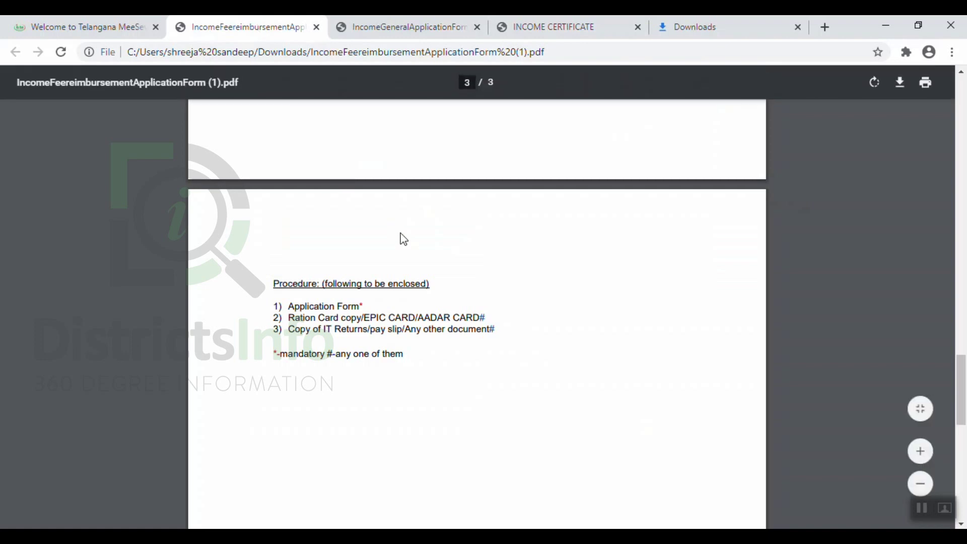
scroll(389, 329, up, 15)
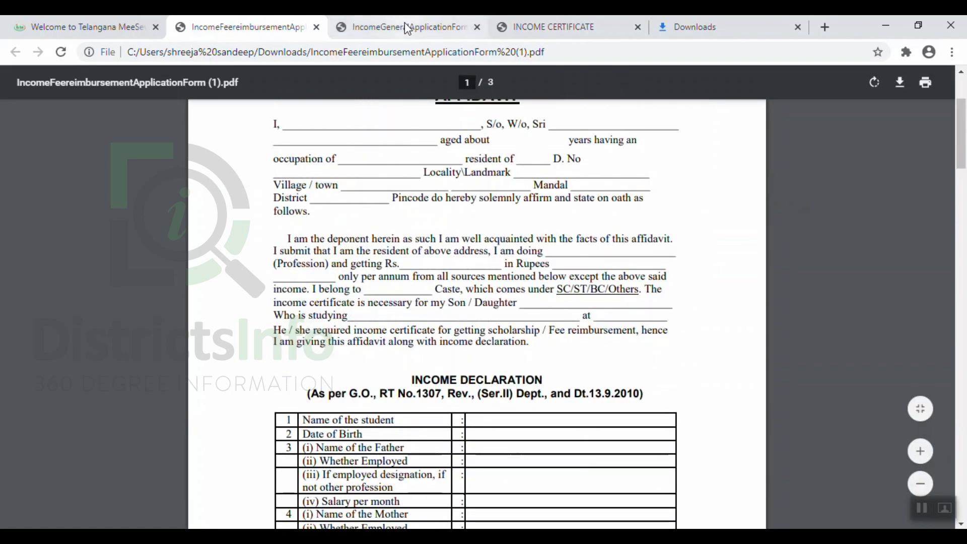
click(406, 28)
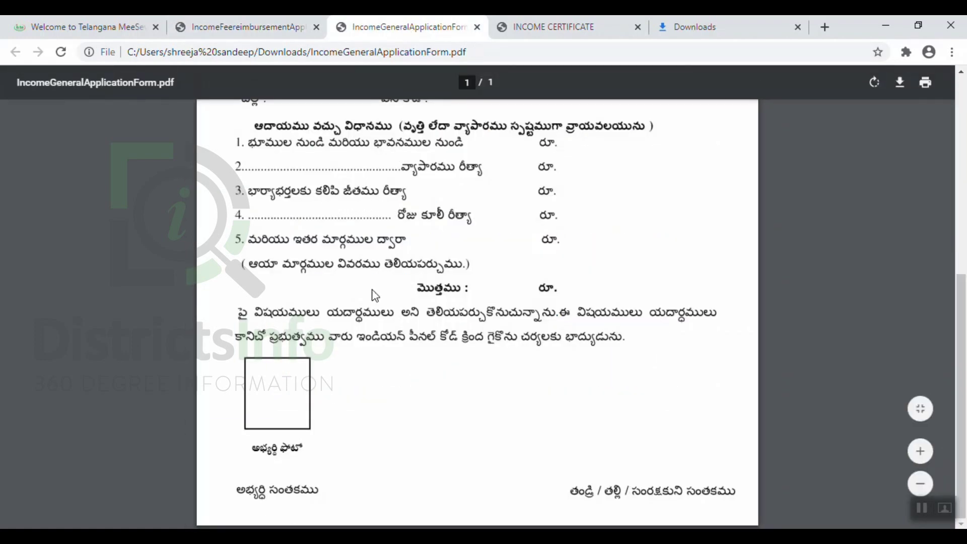
scroll(377, 302, up, 7)
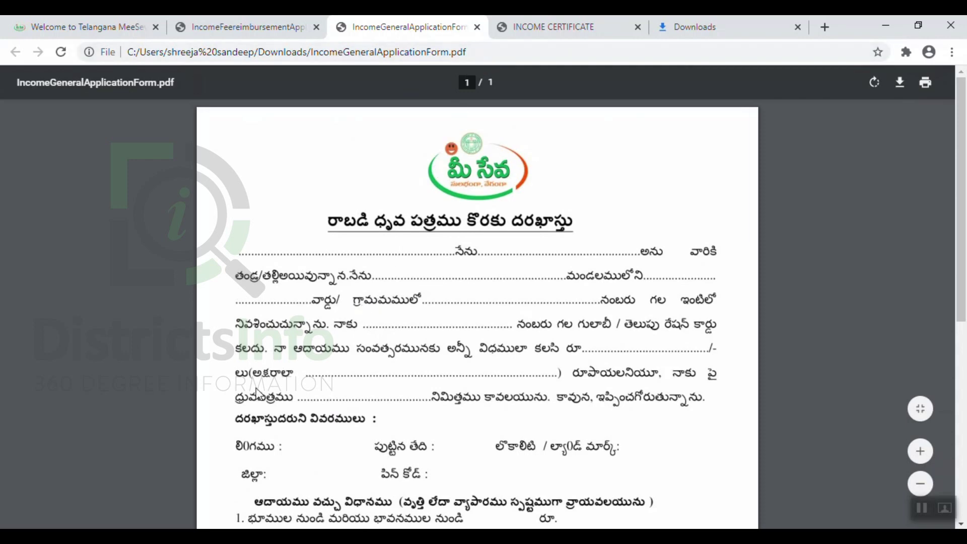
- Tick Passport Size photo in the Income Certificate documents list, then scroll to the top
click(544, 28)
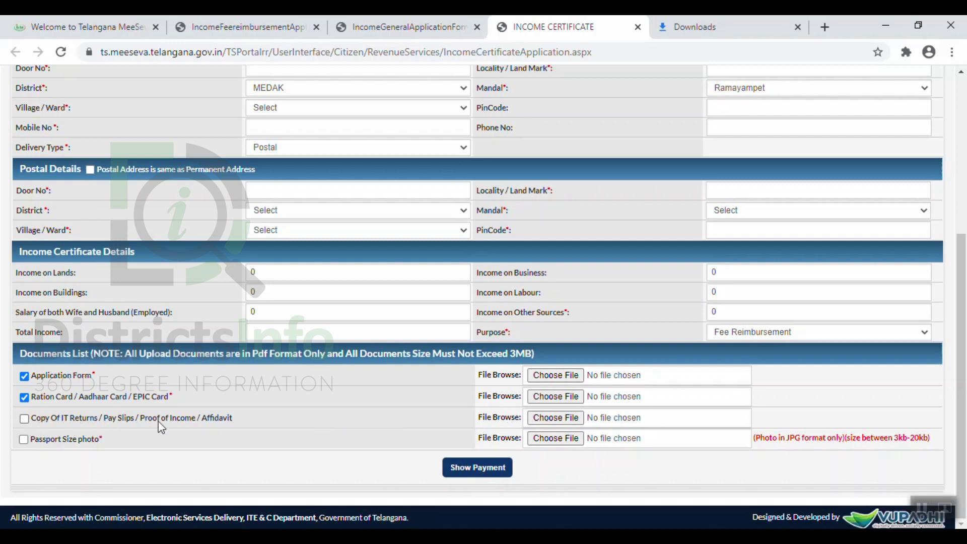
click(20, 441)
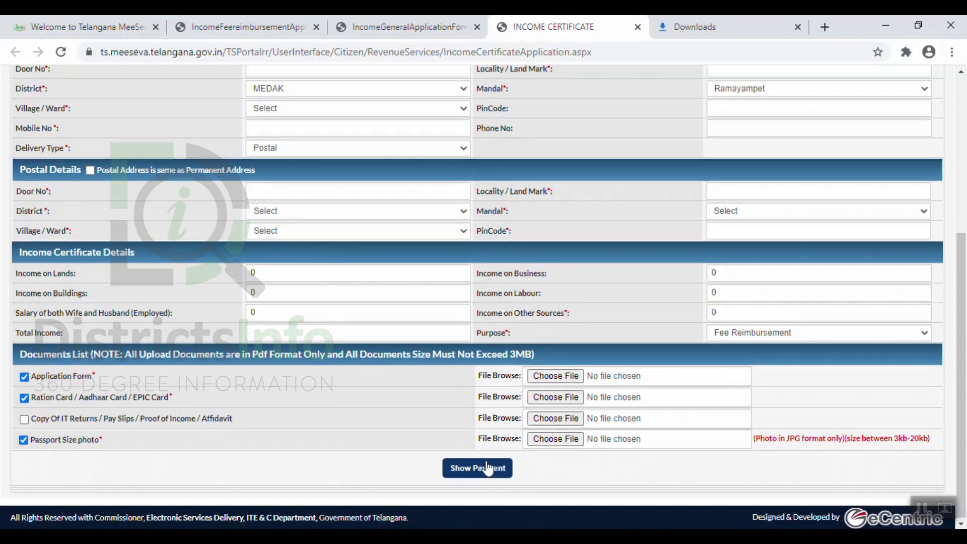
scroll(488, 468, up, 5)
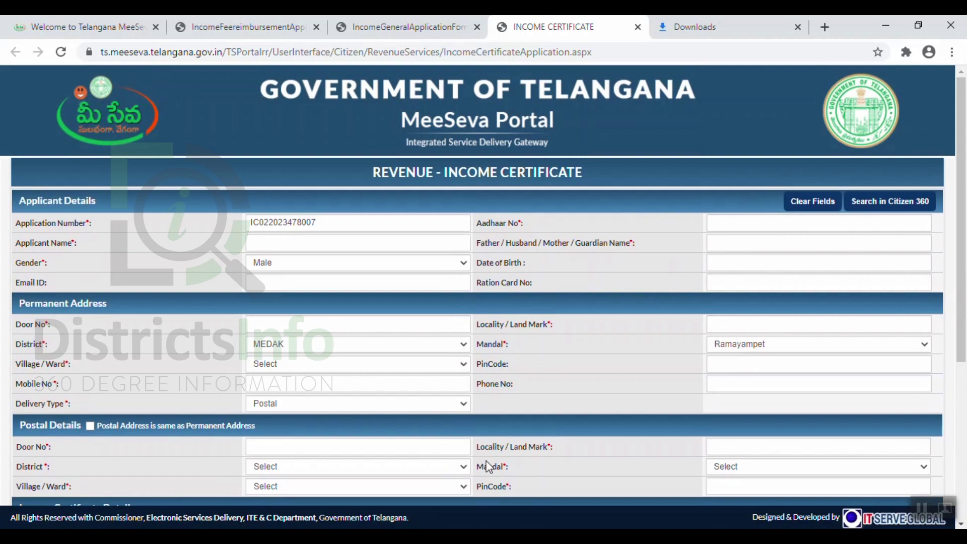